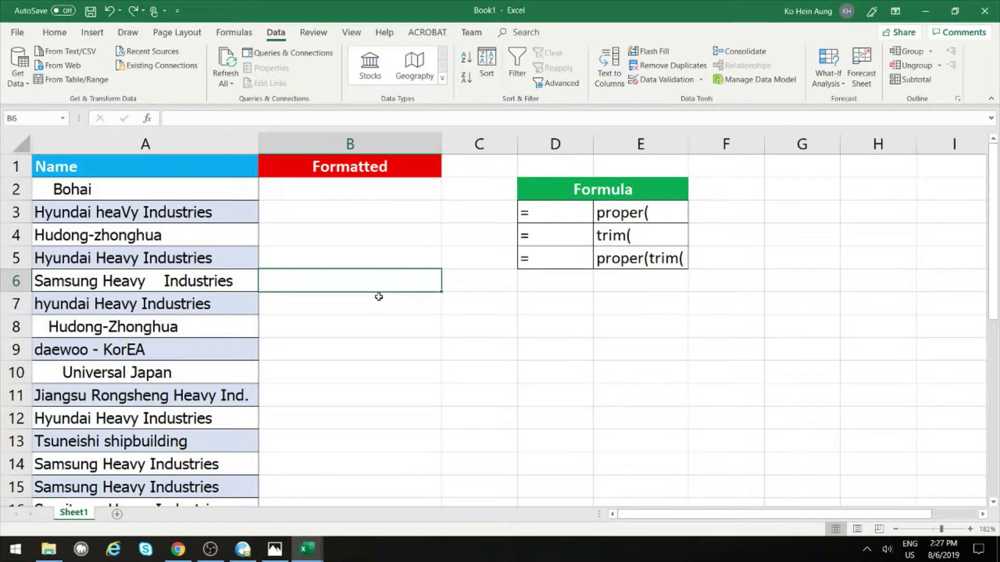
Inspect the Name and Formatted columns and spot the repeated Samsung Heavy Industries entries
click(176, 143)
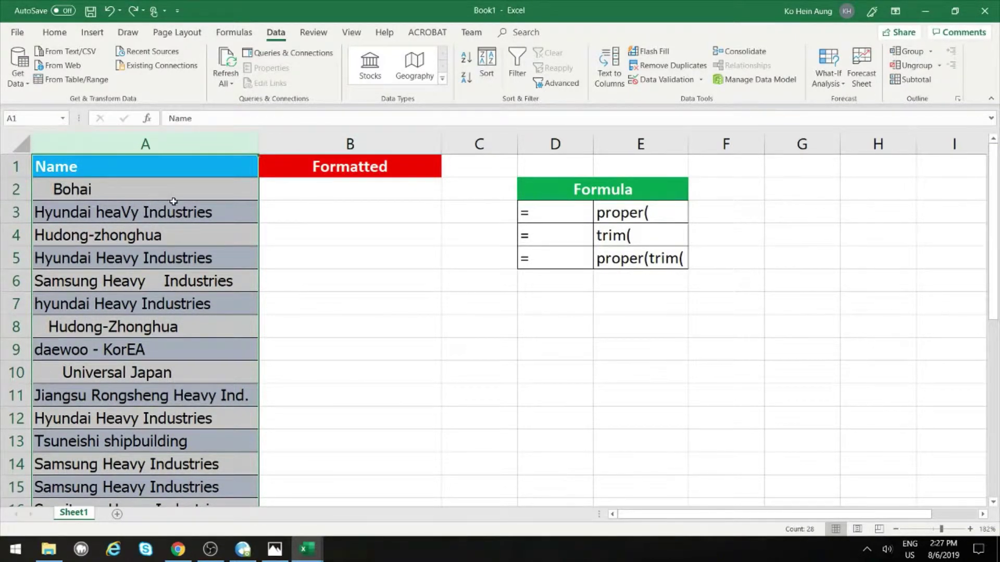
click(149, 208)
click(385, 142)
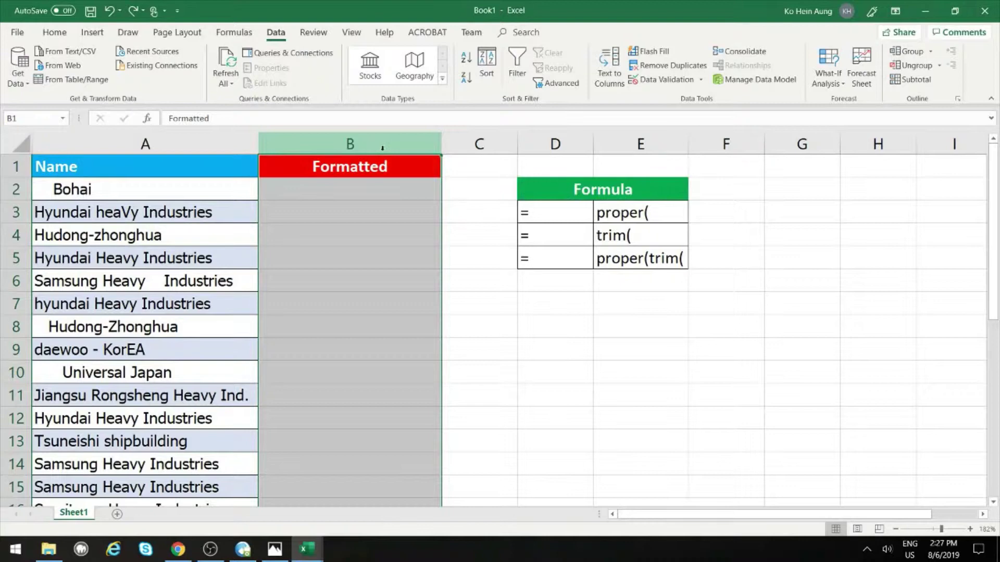
click(572, 191)
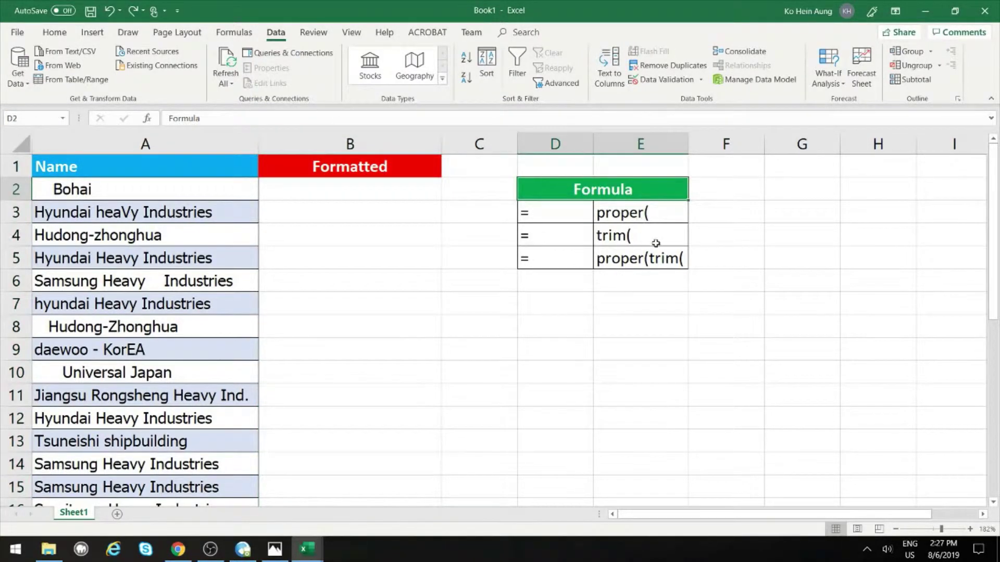
click(388, 254)
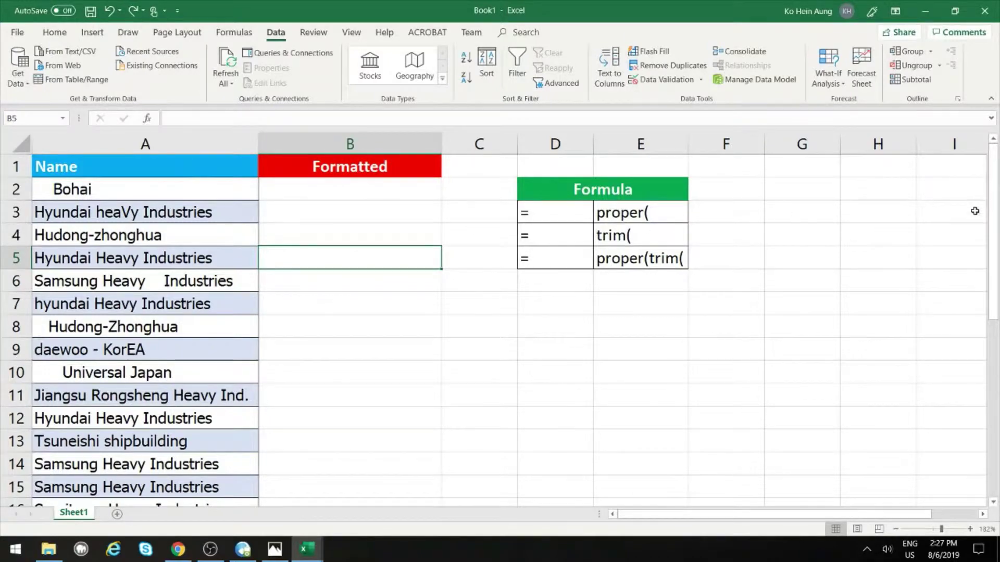
drag(993, 208, 993, 278)
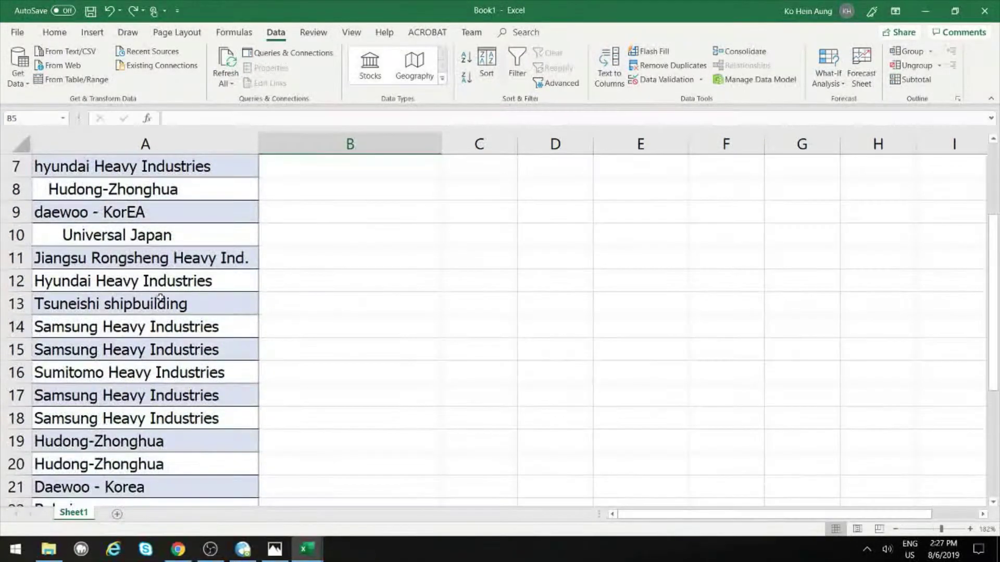
drag(109, 328, 104, 348)
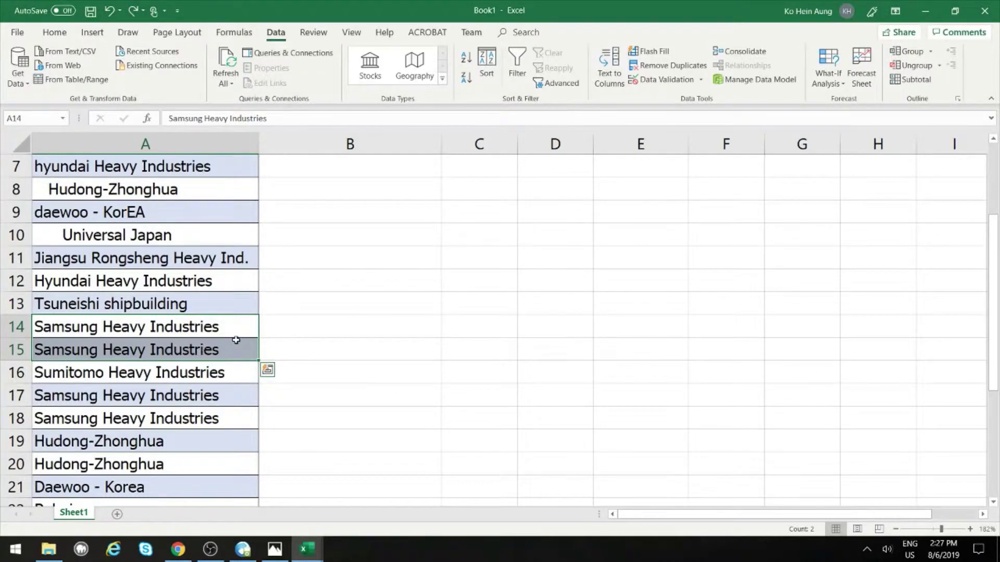
scroll(663, 340, down, 5)
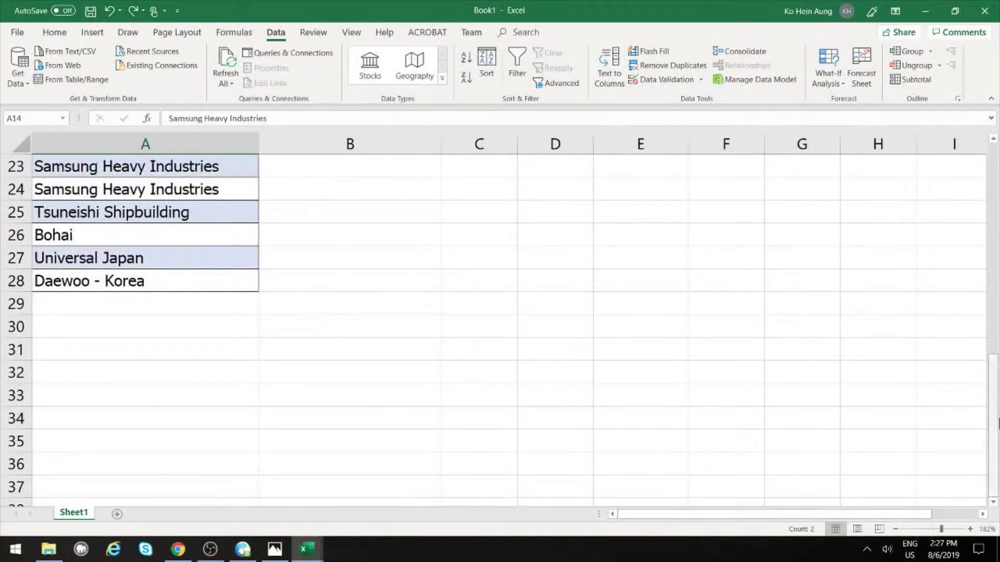
drag(998, 422, 993, 211)
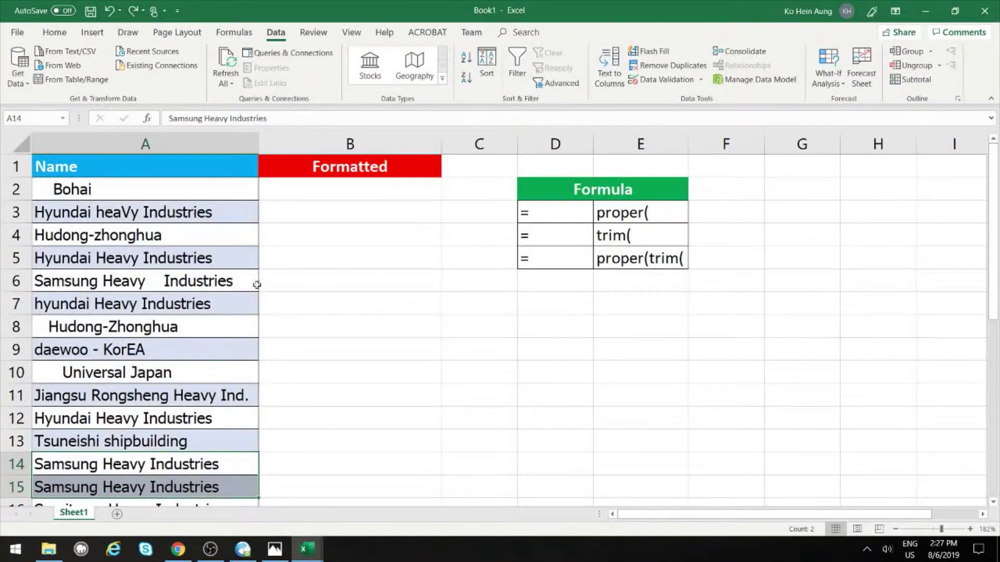
Remove duplicates from column A only, deleting 15 names and keeping 14 unique entries
click(177, 194)
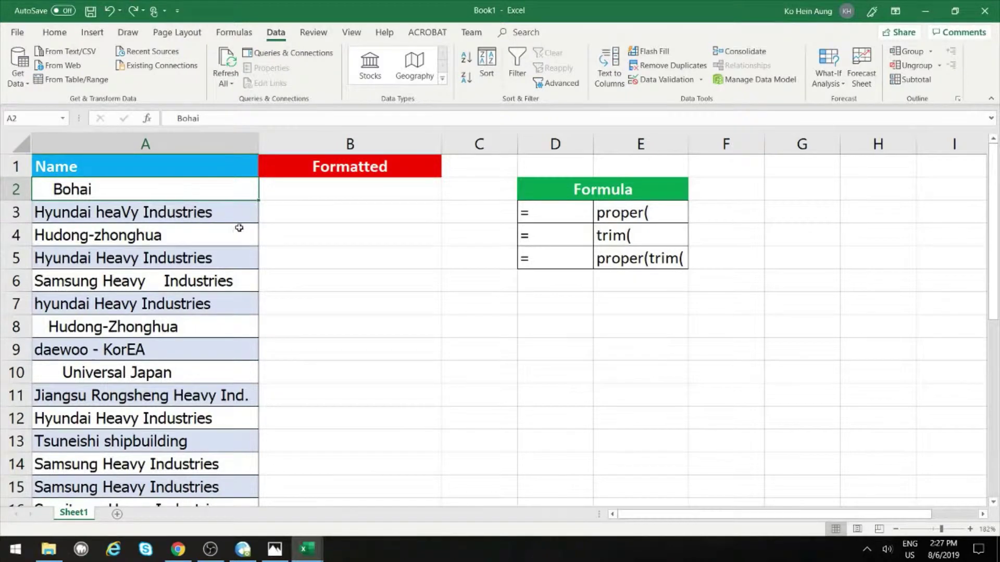
click(176, 138)
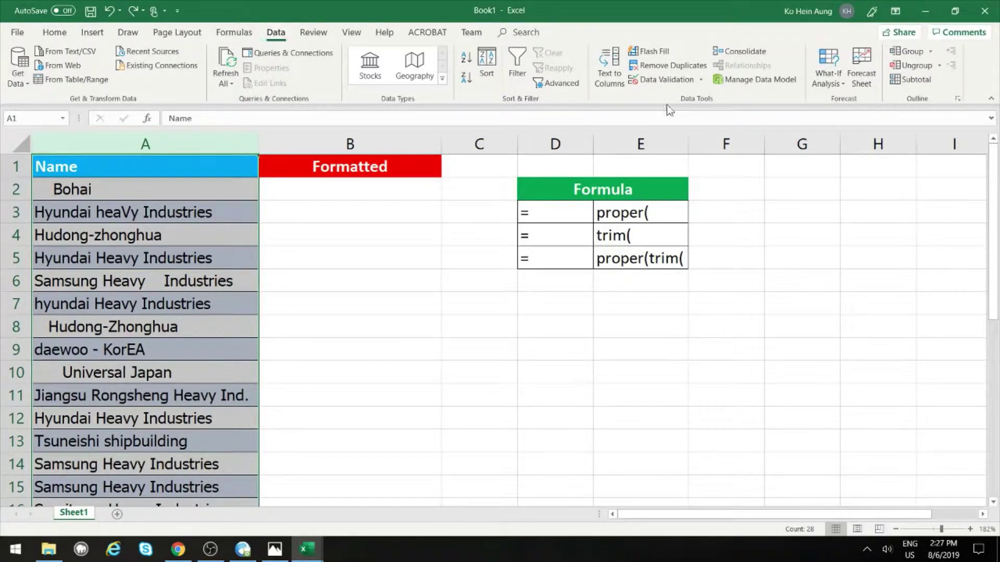
click(648, 67)
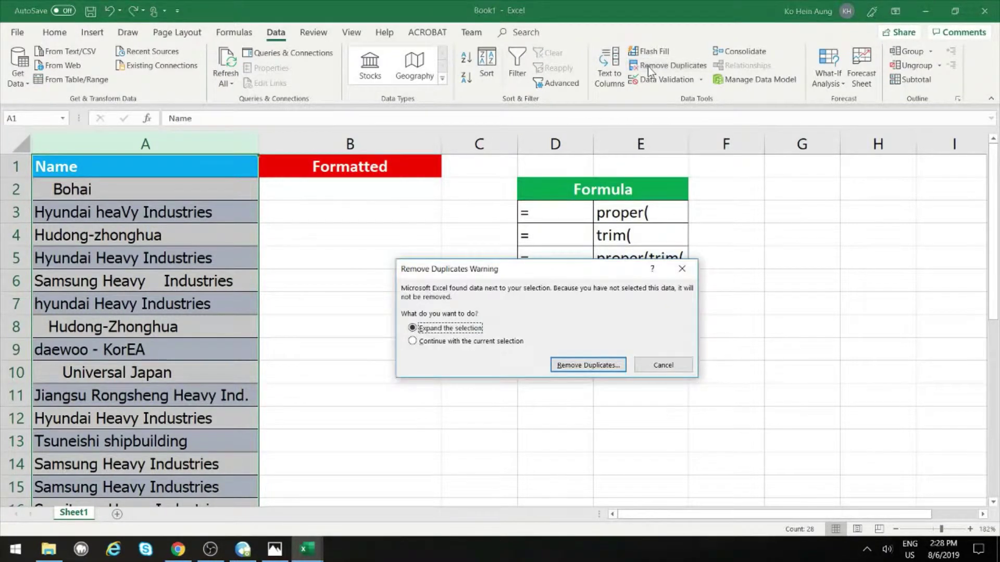
click(430, 343)
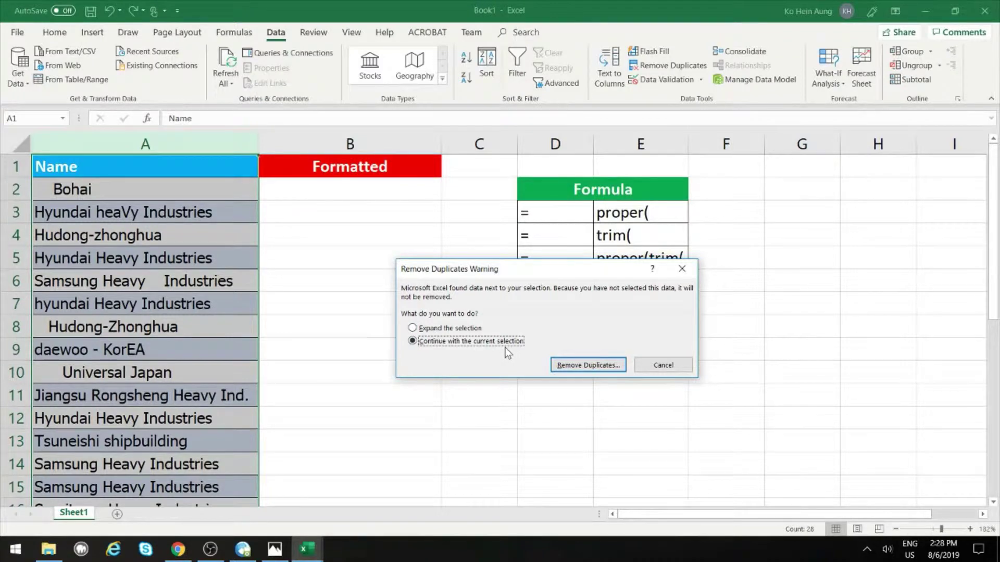
click(567, 370)
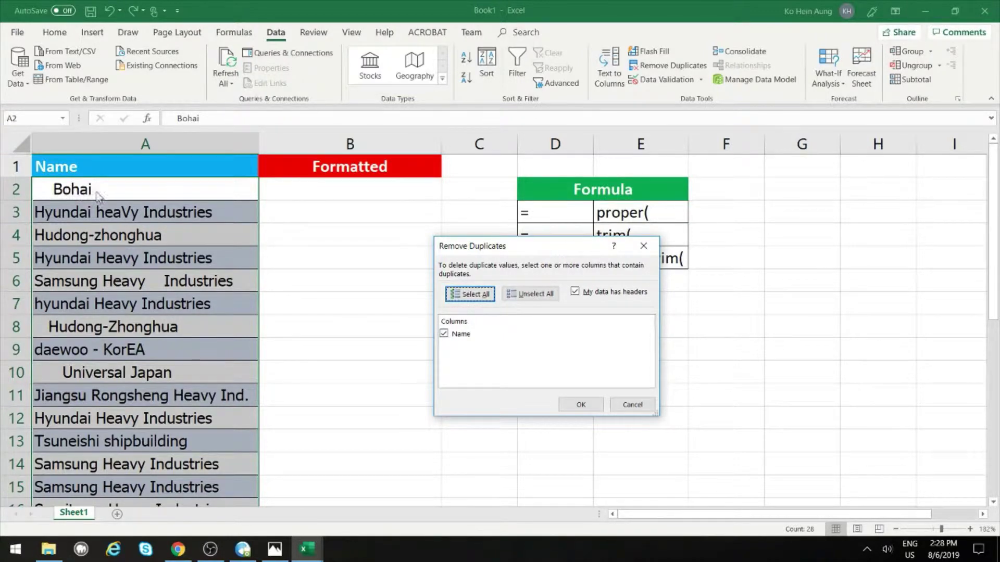
click(579, 406)
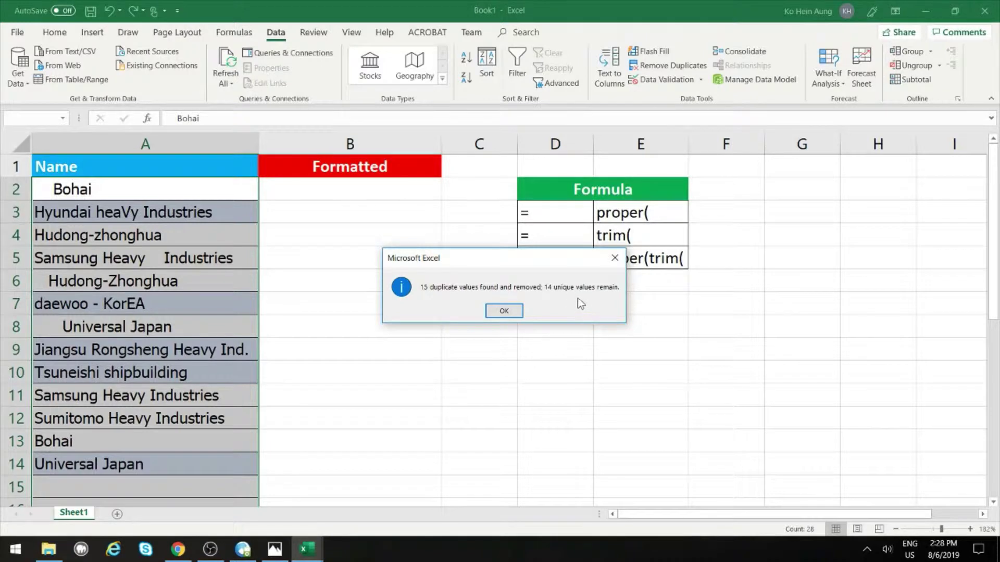
click(504, 311)
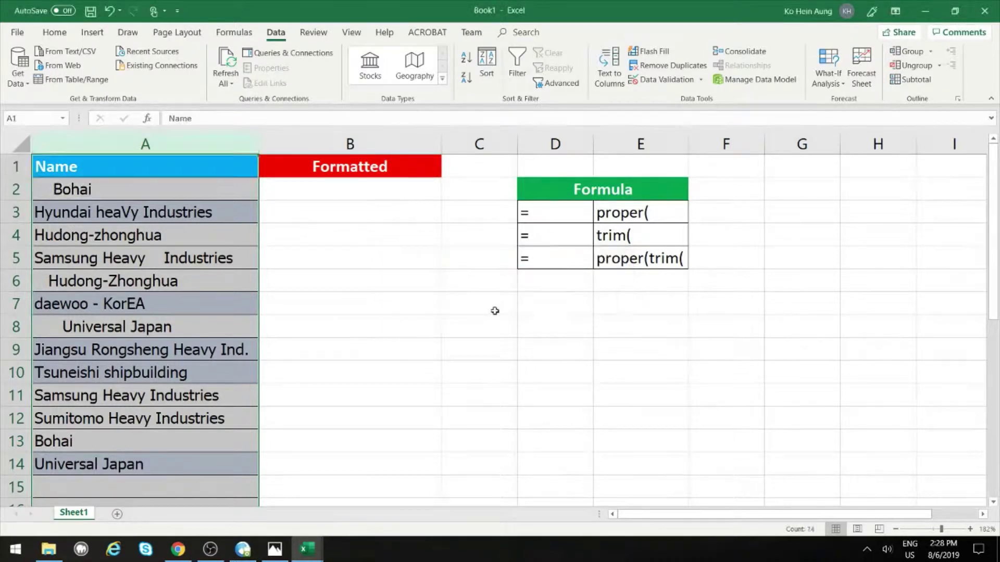
click(288, 269)
drag(185, 192, 171, 464)
click(346, 372)
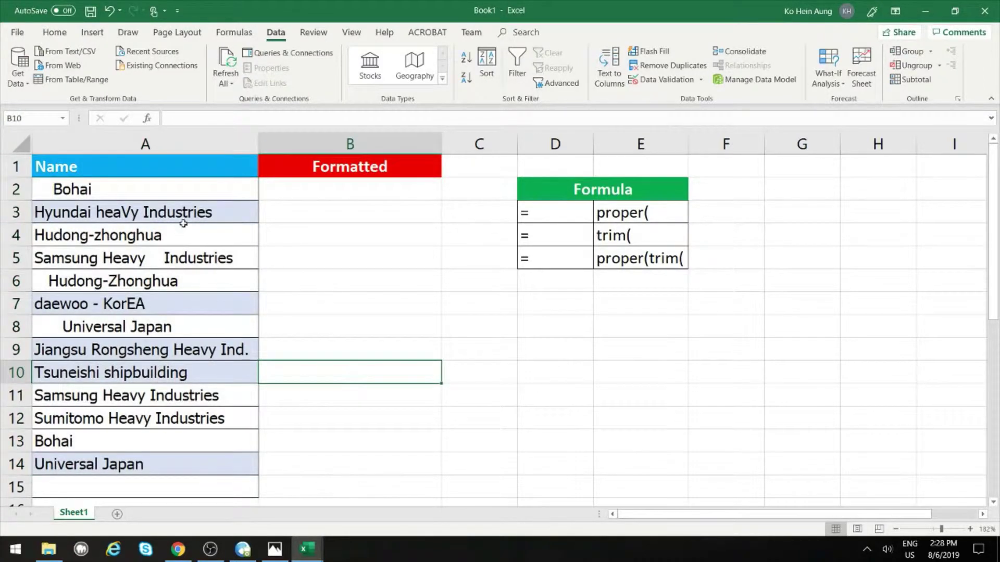
click(156, 197)
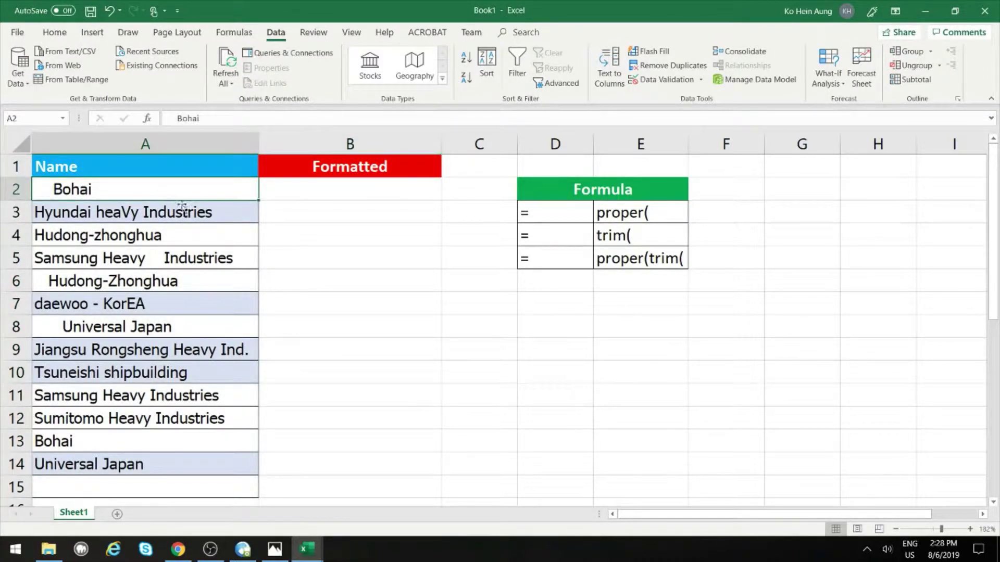
double_click(54, 193)
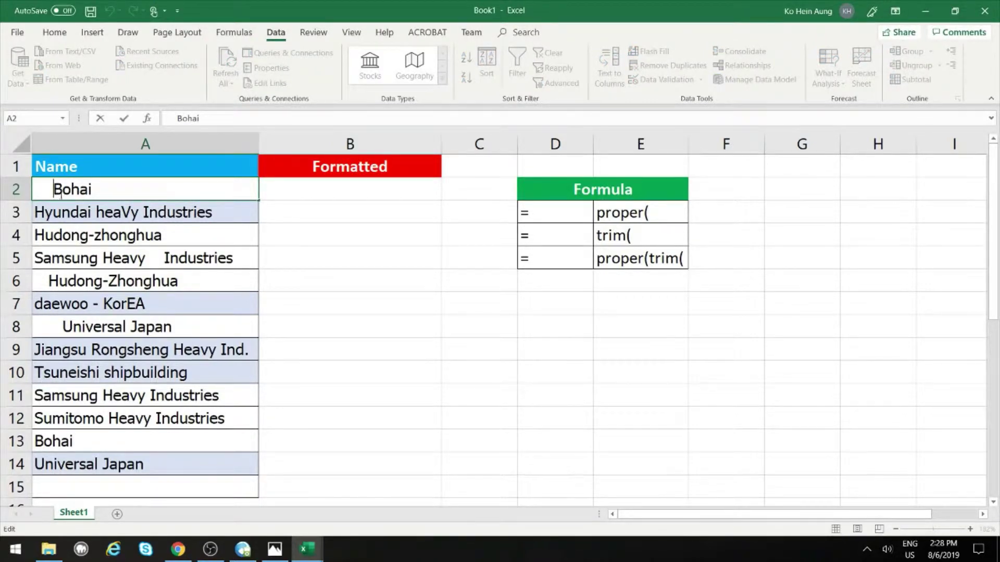
key(Return)
click(49, 193)
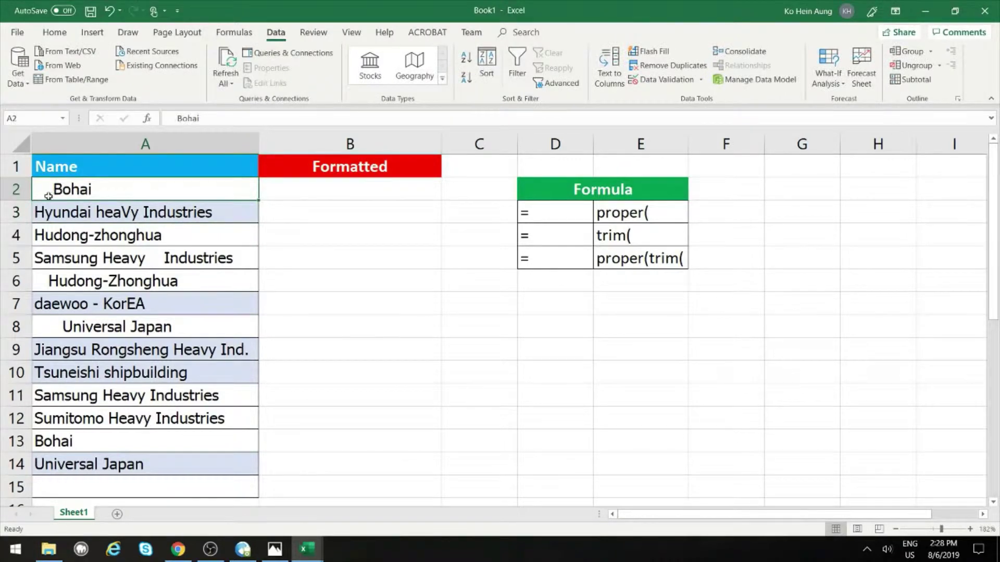
click(13, 447)
click(47, 446)
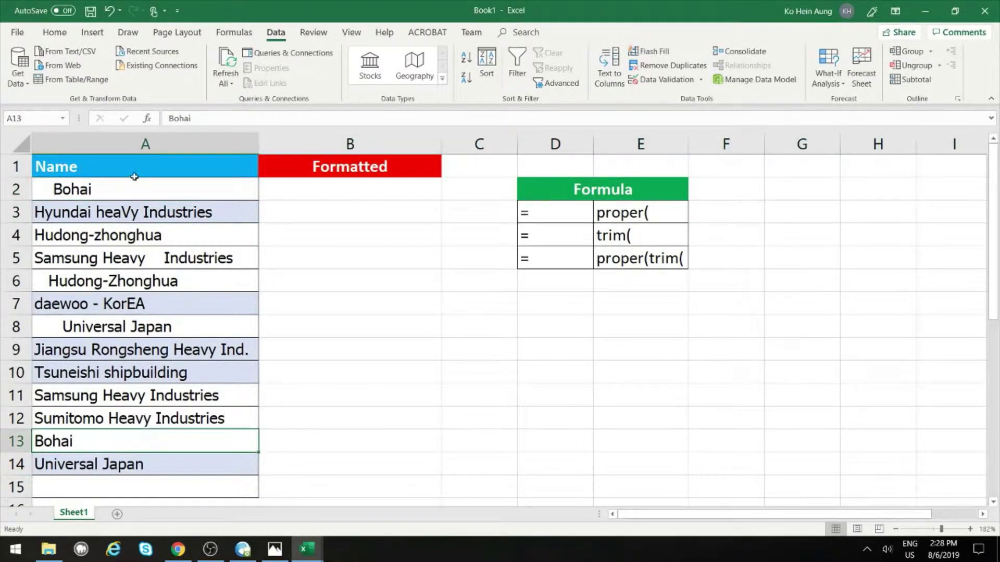
click(135, 191)
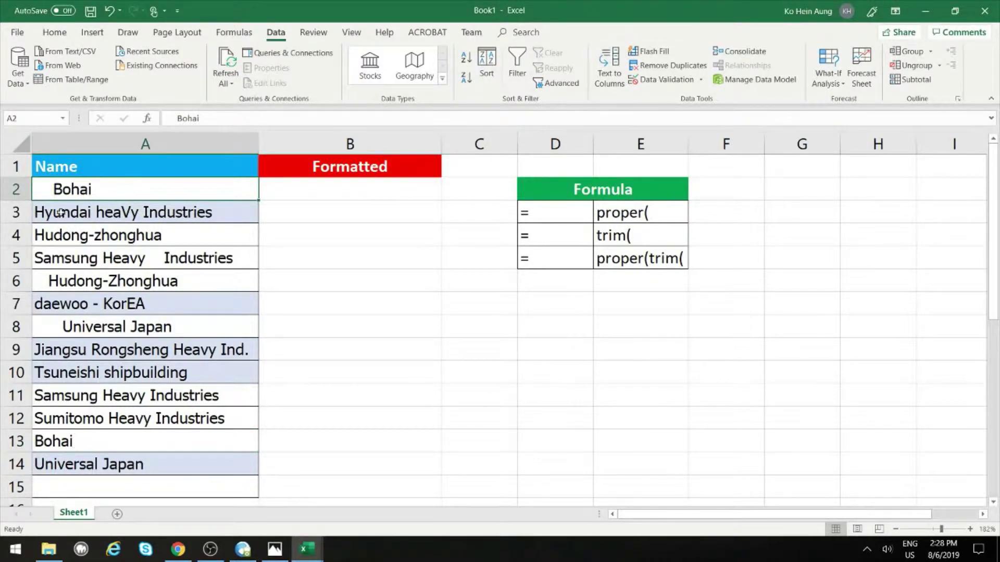
double_click(57, 192)
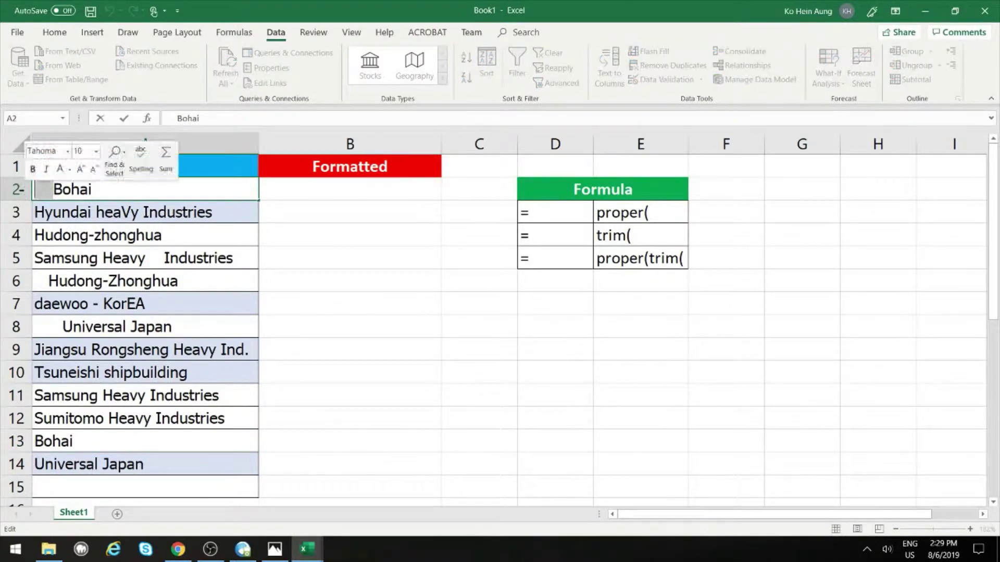
double_click(100, 251)
key(Escape)
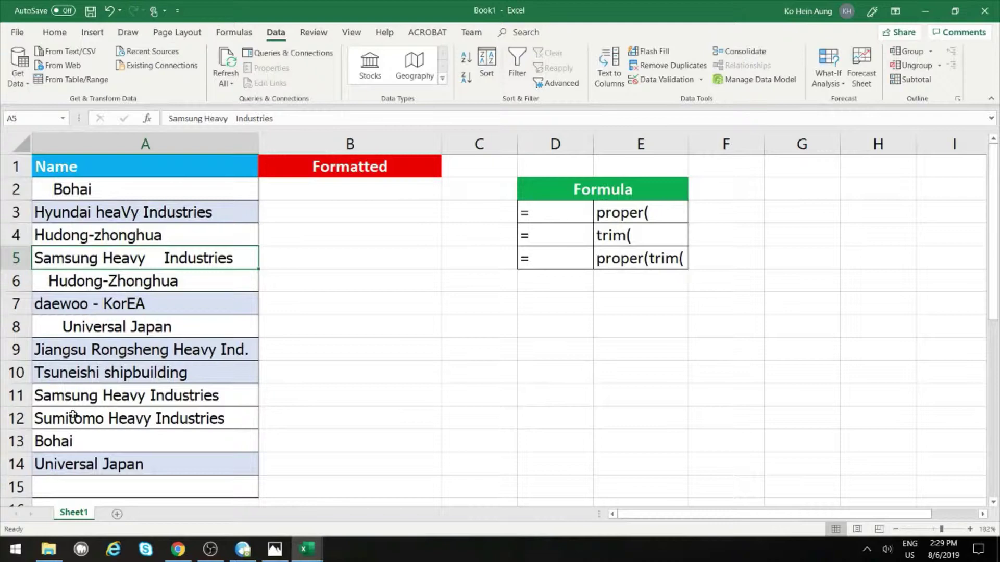
click(78, 441)
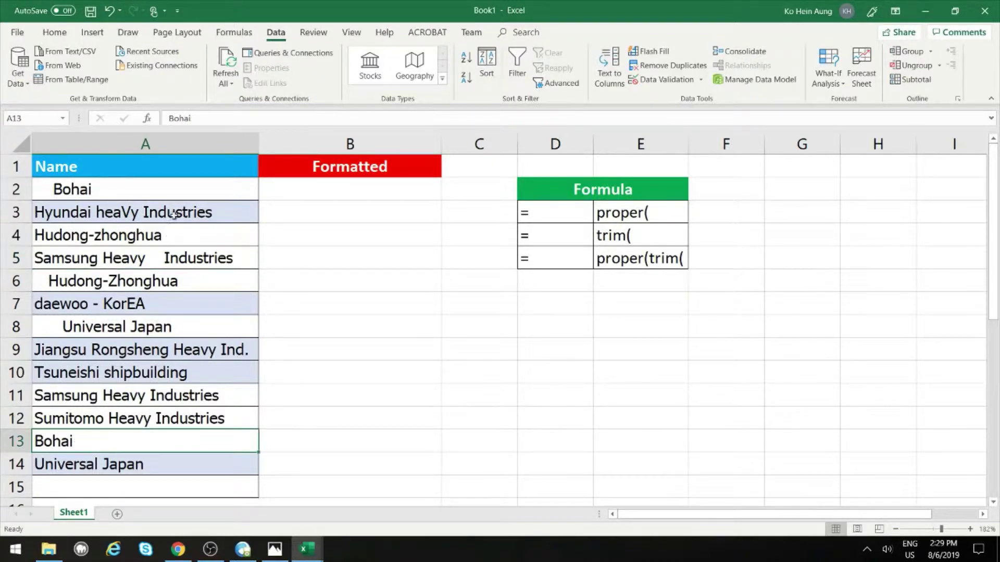
click(182, 194)
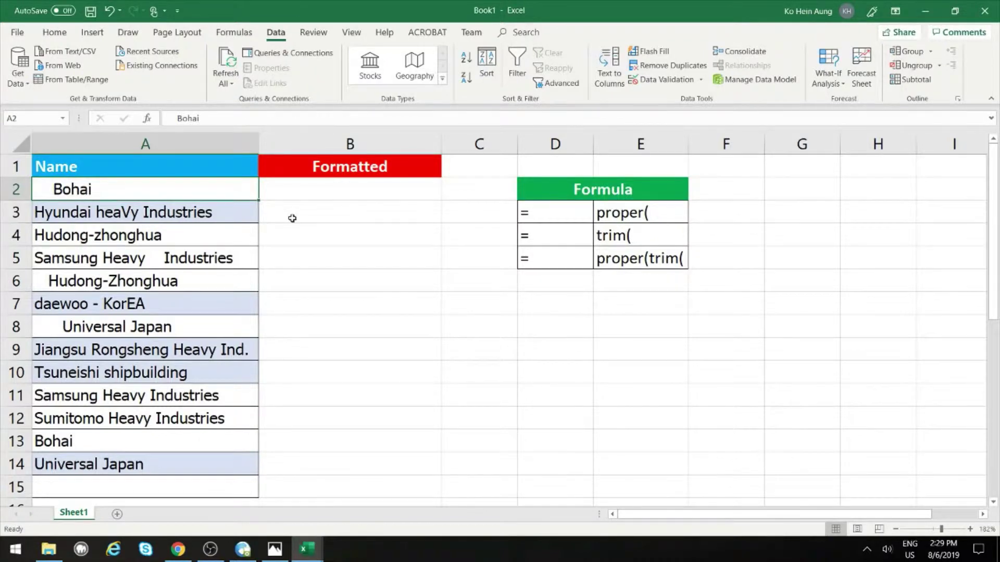
scroll(313, 216, down, 2)
scroll(844, 297, up, 2)
scroll(330, 250, down, 2)
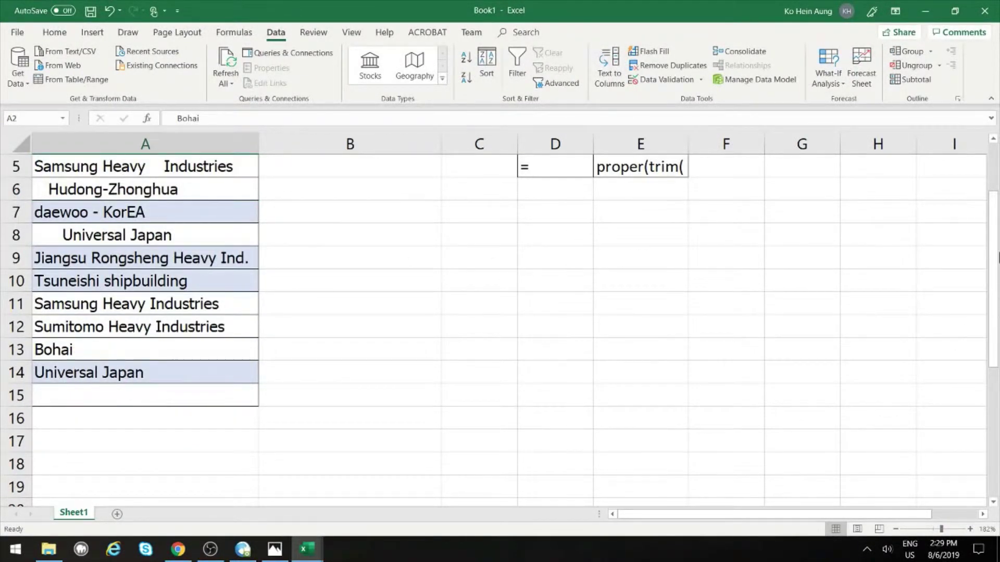
drag(953, 258, 878, 235)
scroll(729, 312, right, 1)
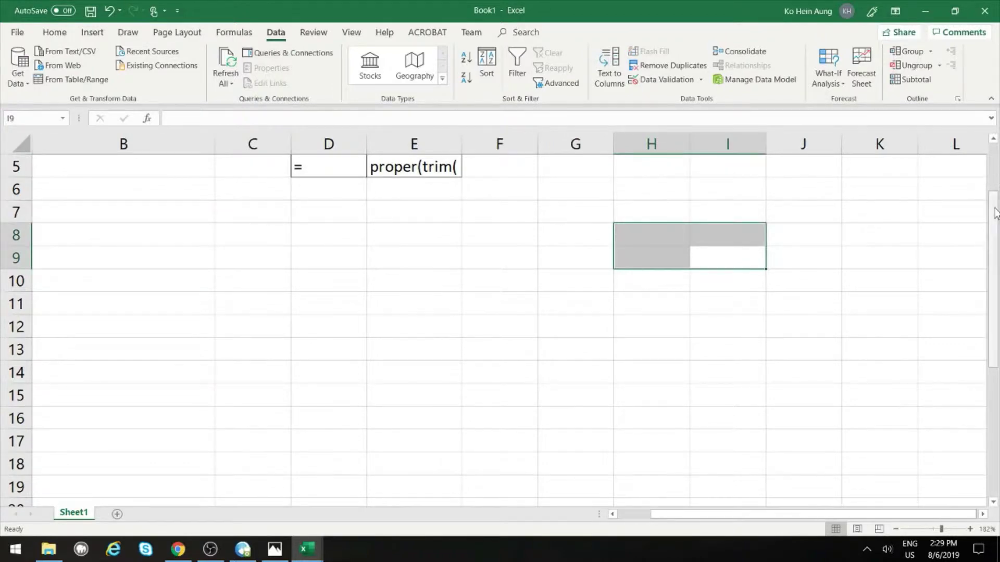
scroll(995, 211, up, 2)
drag(734, 515, 708, 513)
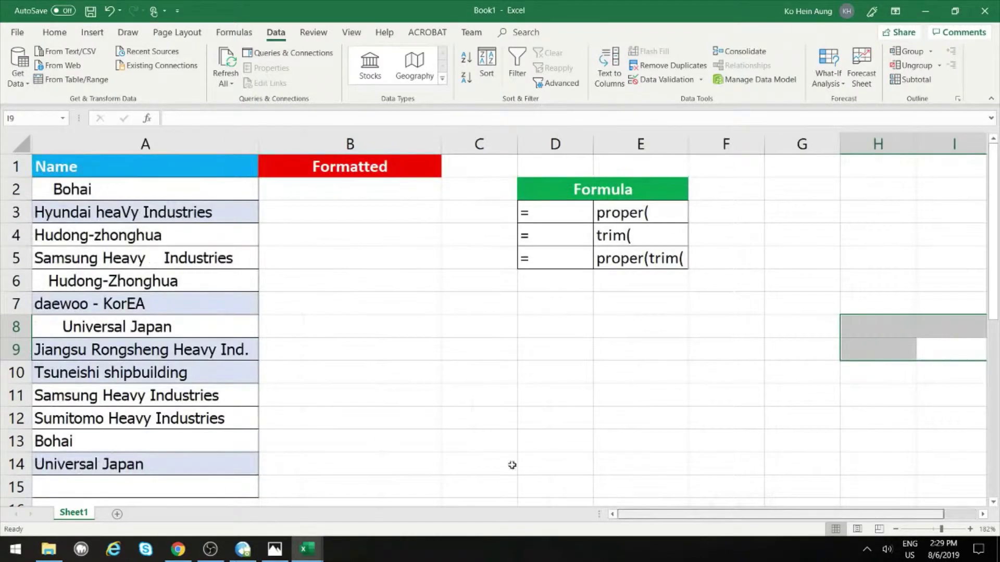
click(211, 204)
click(313, 198)
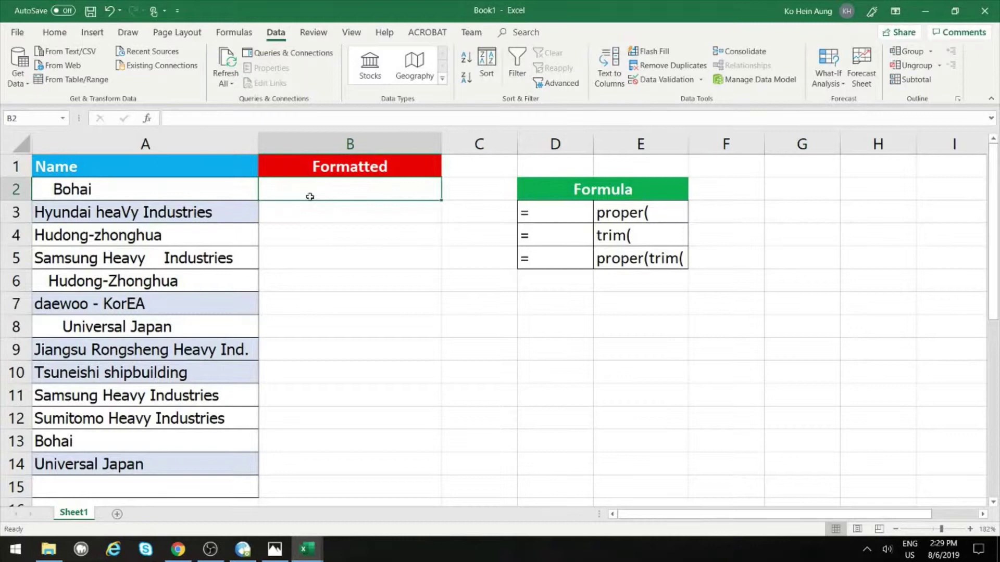
scroll(317, 218, down, 5)
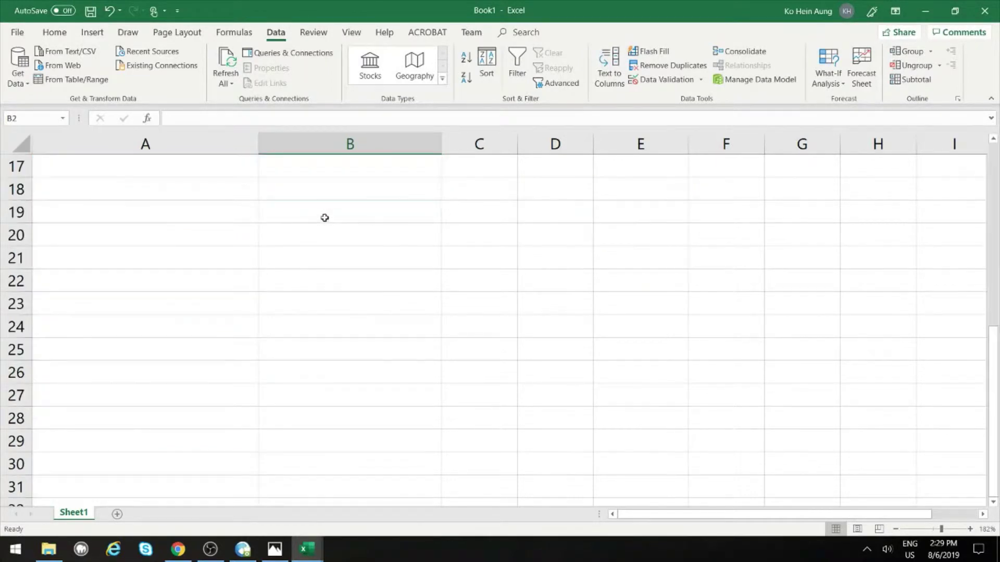
drag(995, 362, 995, 190)
click(292, 229)
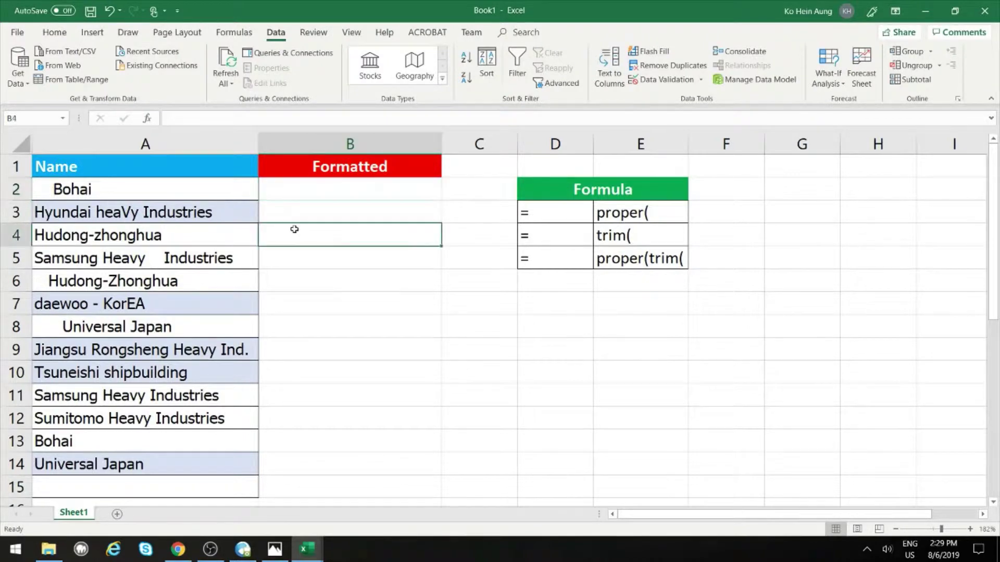
click(291, 217)
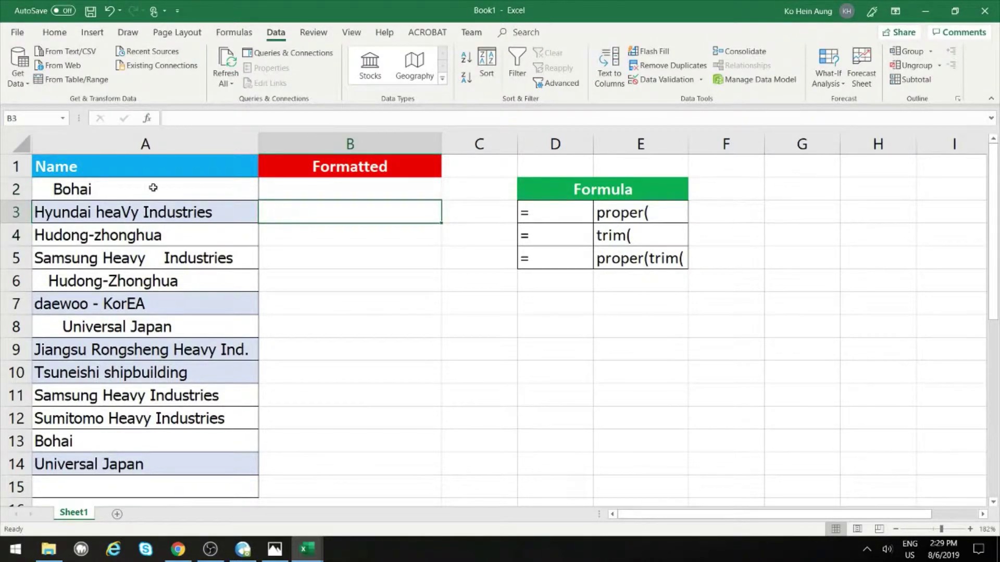
click(47, 189)
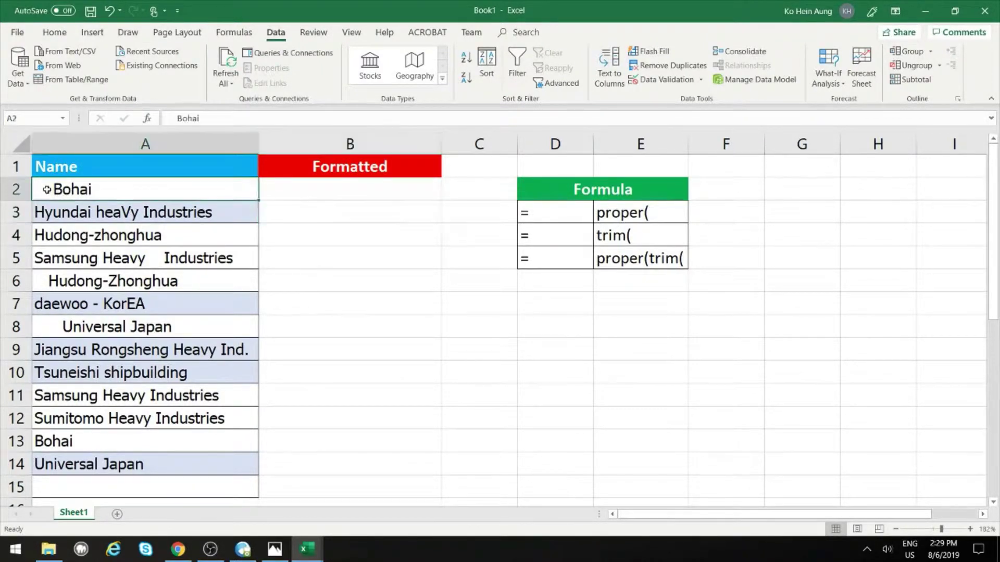
click(578, 217)
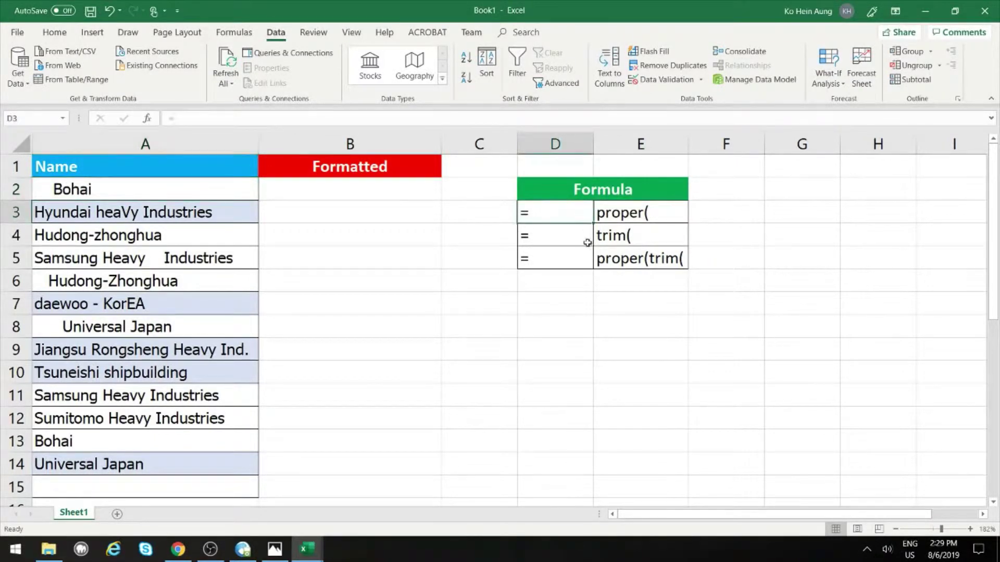
click(587, 241)
click(573, 259)
key(Up)
key(Up)
key(Right)
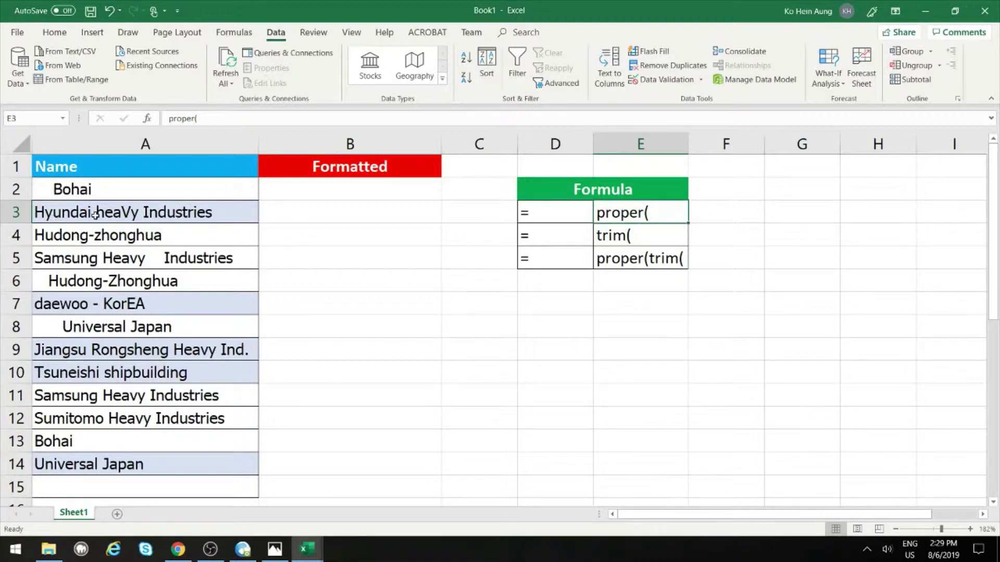
Enter =PROPER(A3) in B3 and =PROPER(A2) in B2
click(326, 218)
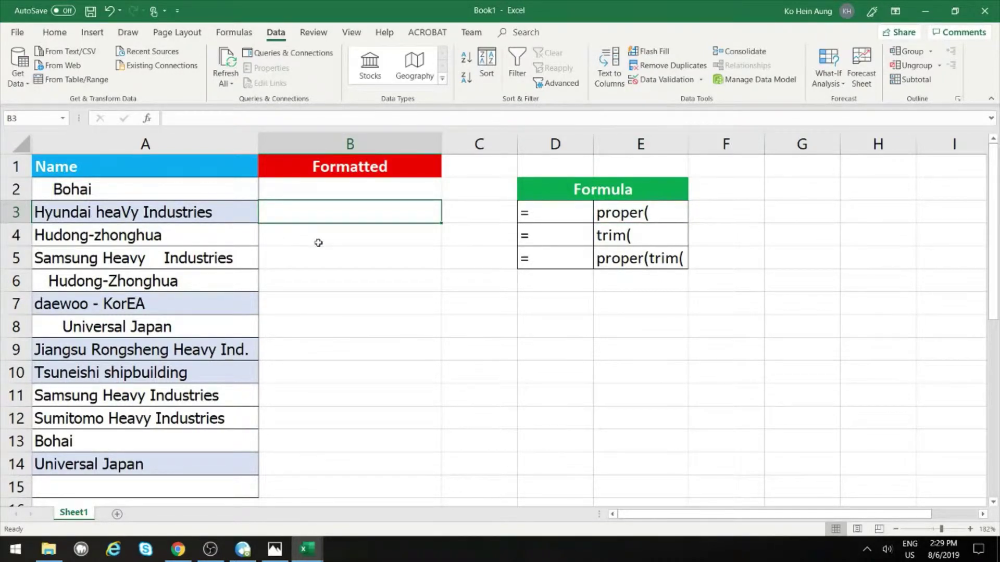
text(=)
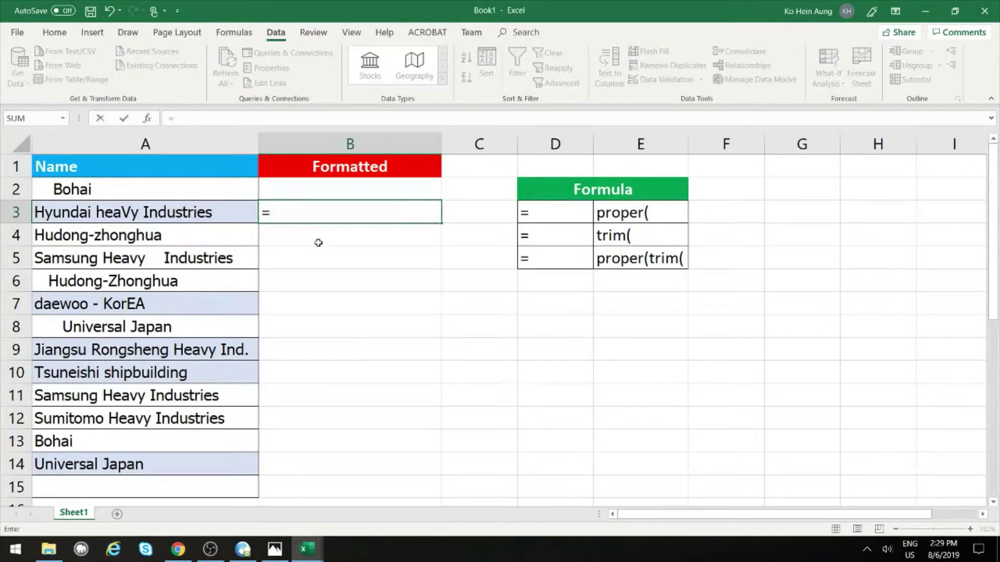
text(proper)
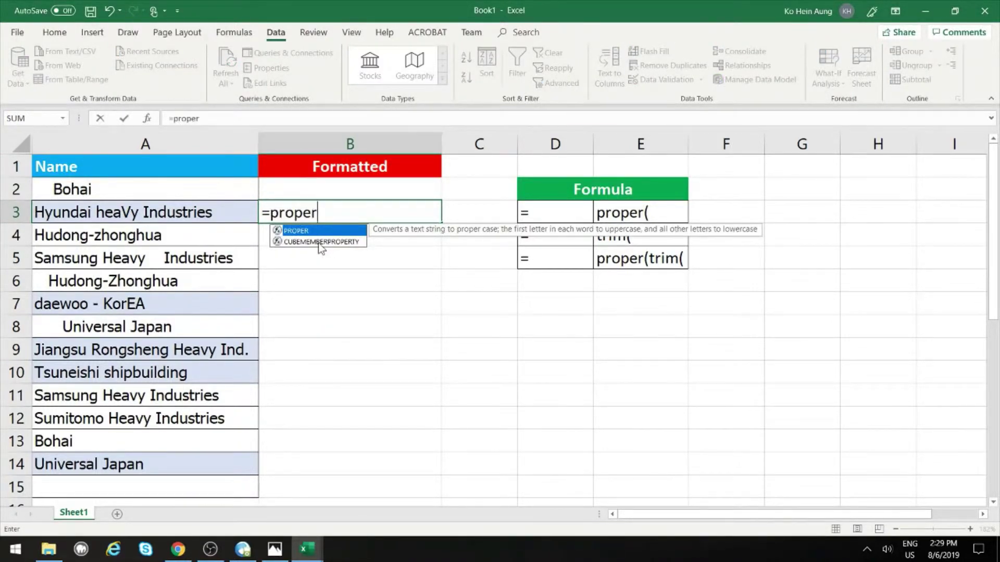
text(()
click(216, 213)
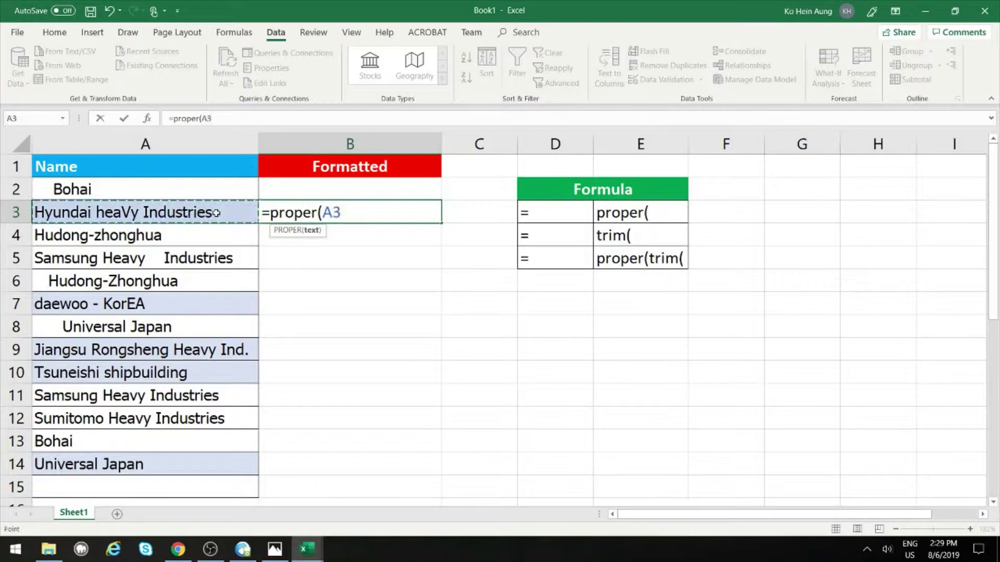
key(Return)
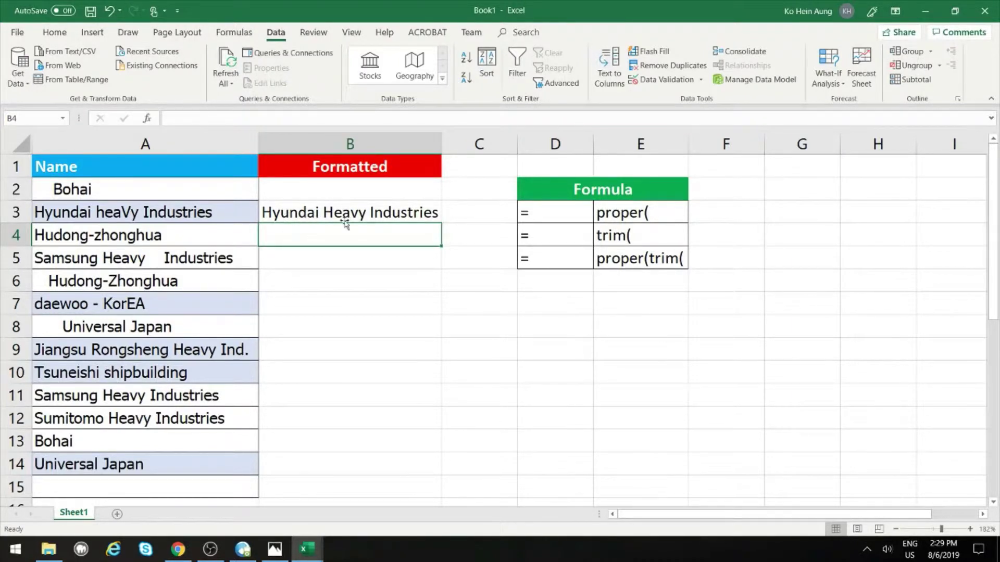
click(358, 189)
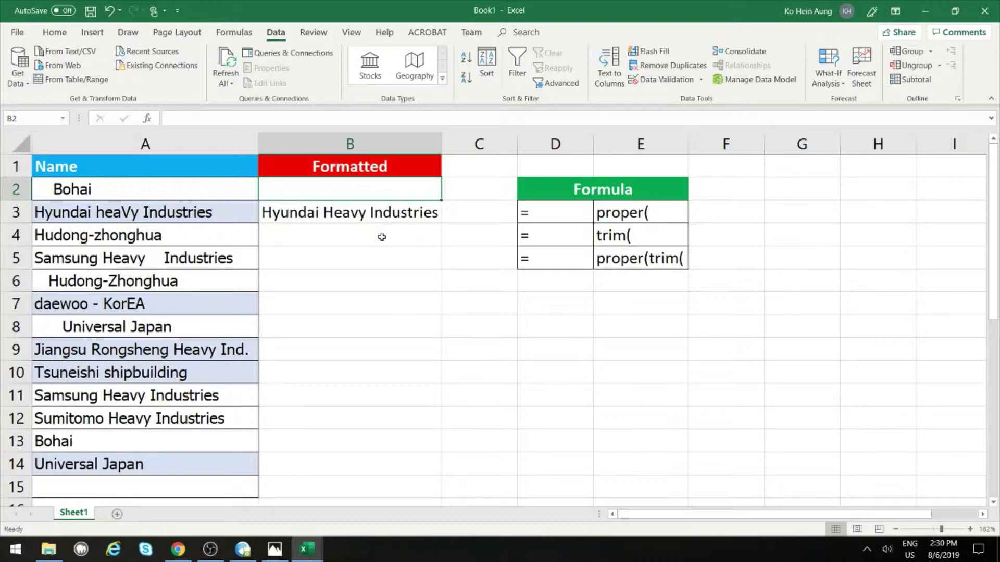
text(=po)
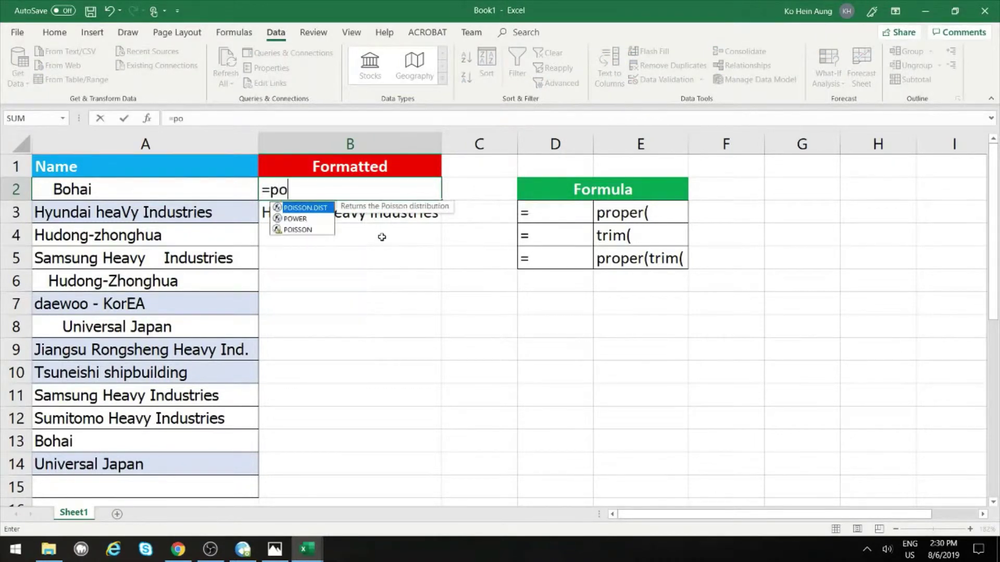
key(BackSpace)
text(roper()
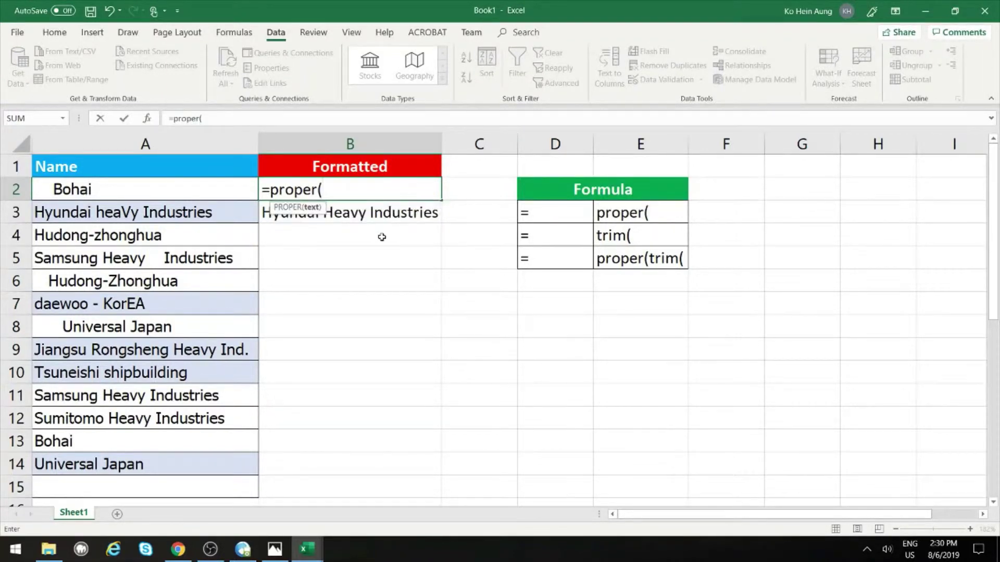
click(235, 193)
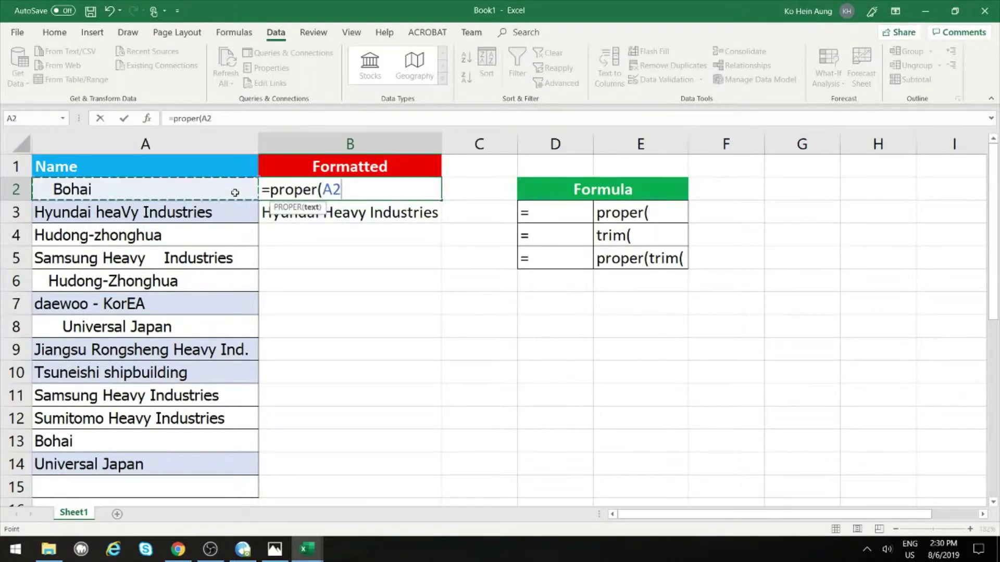
key(Return)
Review B2's PROPER formula and select it for replacement
click(283, 193)
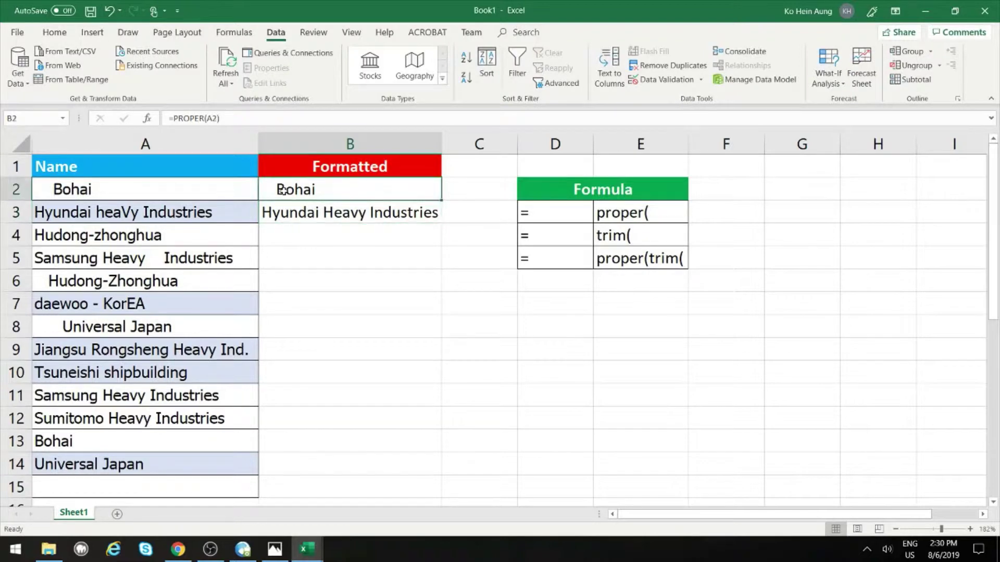
double_click(328, 191)
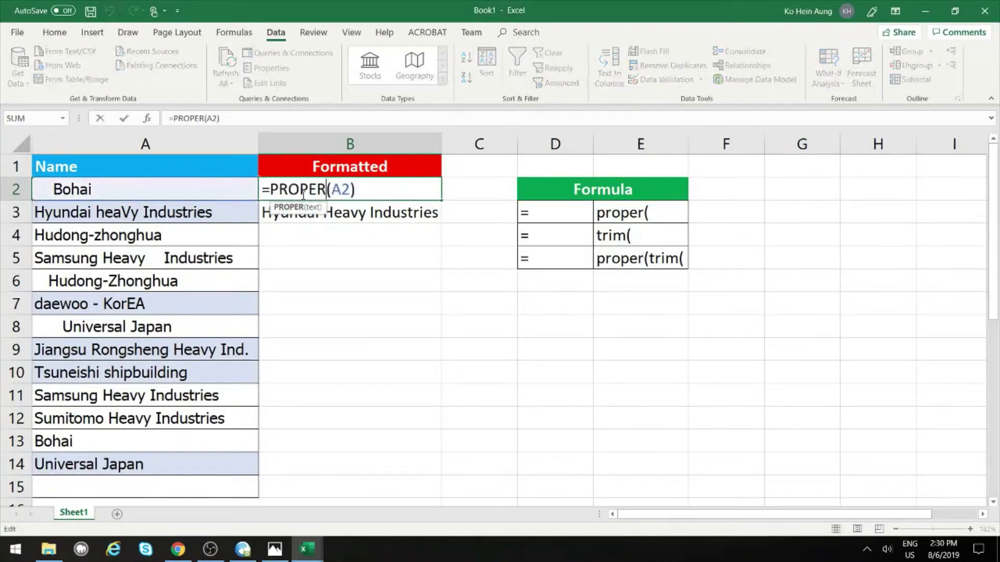
key(Escape)
click(381, 252)
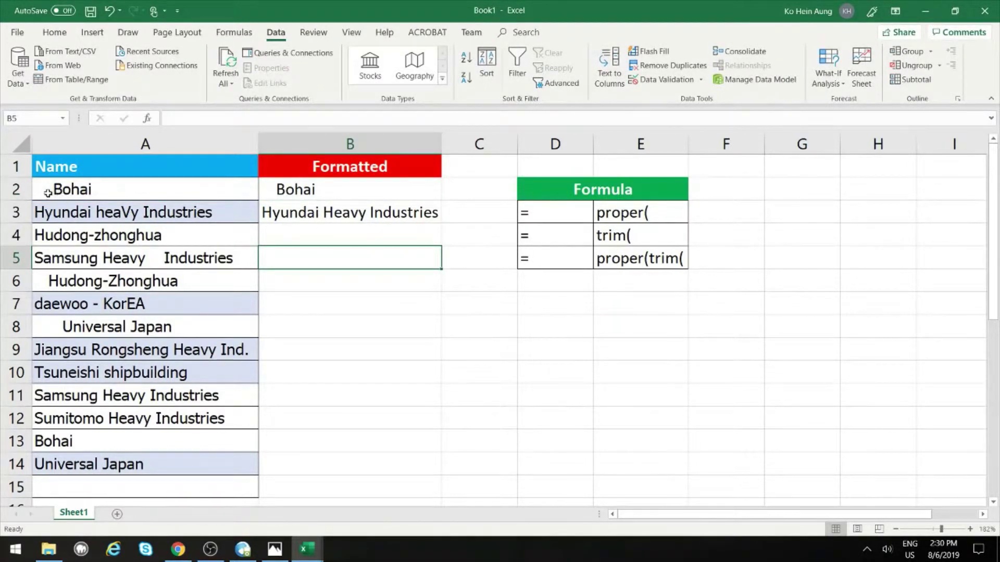
click(325, 190)
double_click(325, 190)
drag(360, 190, 209, 179)
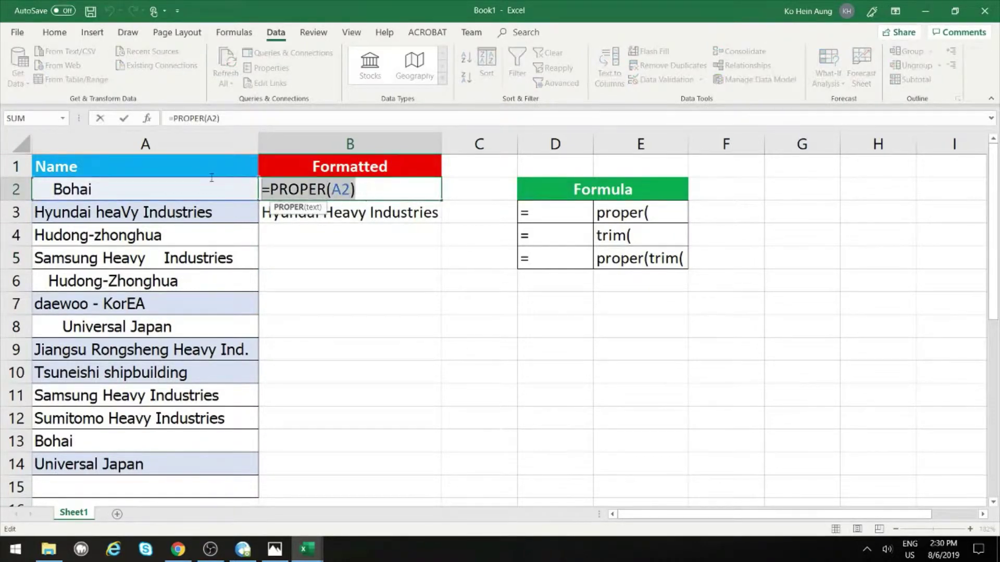
Replace B2's formula with =TRIM(A2) so Bohai loses its leading spaces
text(=trim)
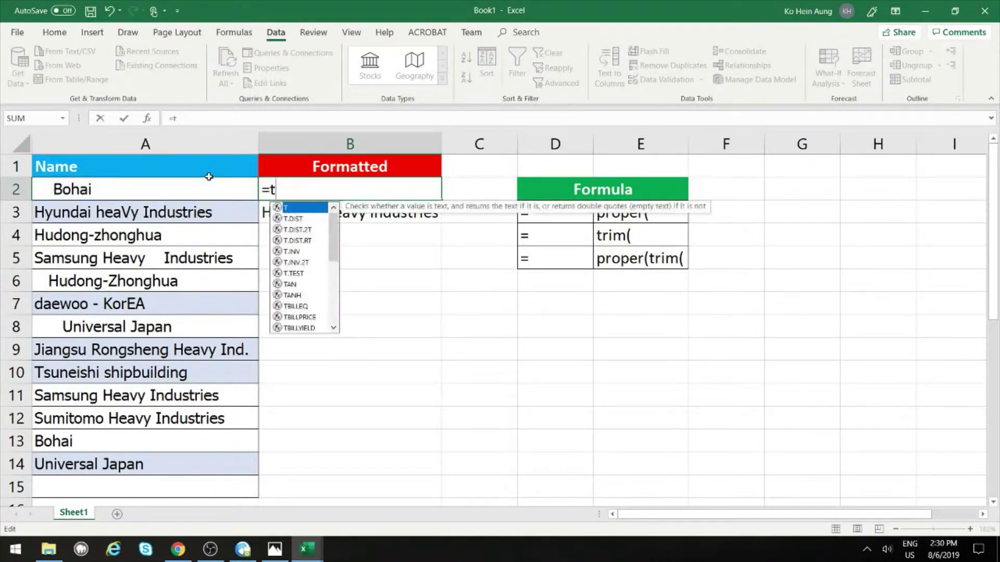
click(178, 188)
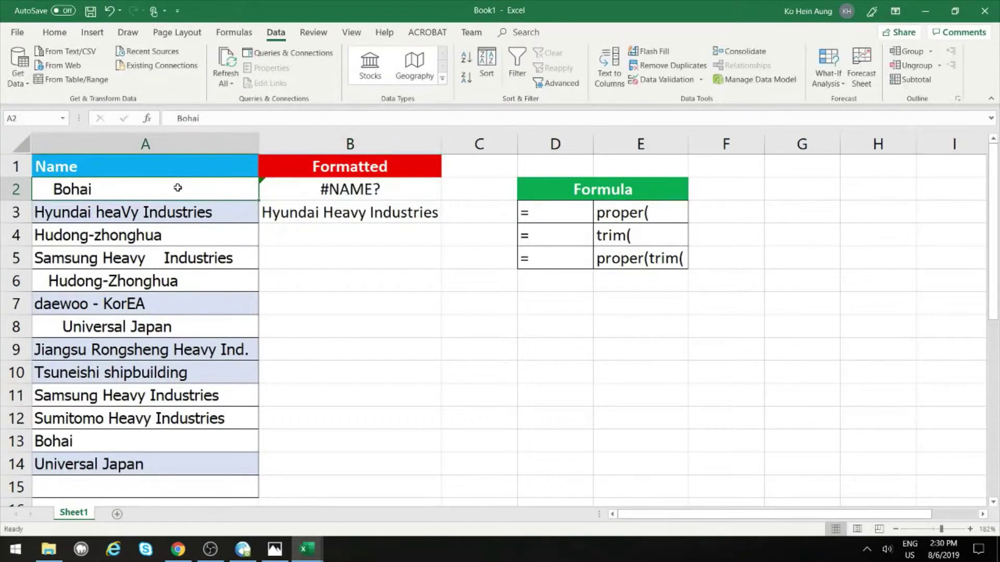
click(284, 189)
text(=)
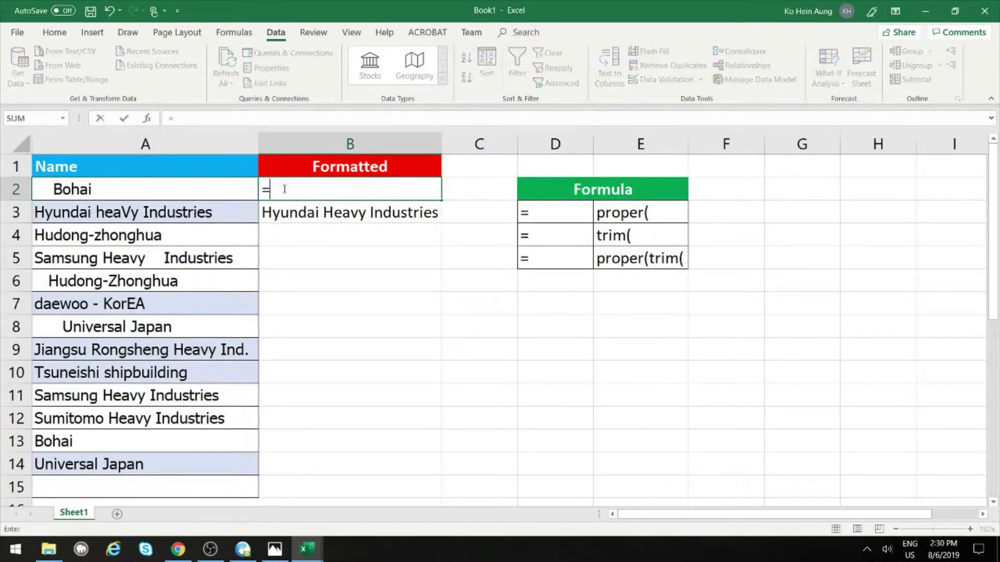
text(trim()
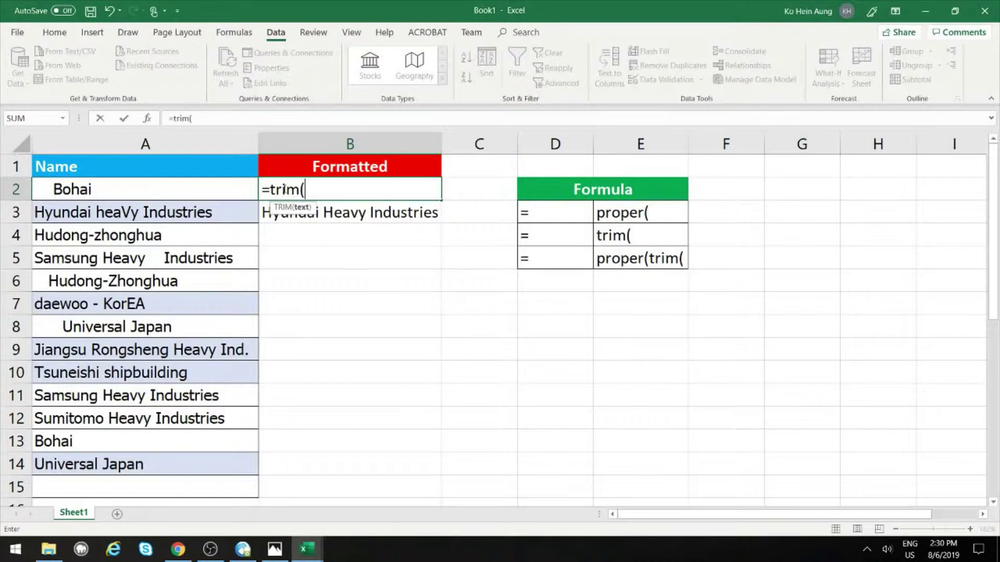
click(194, 186)
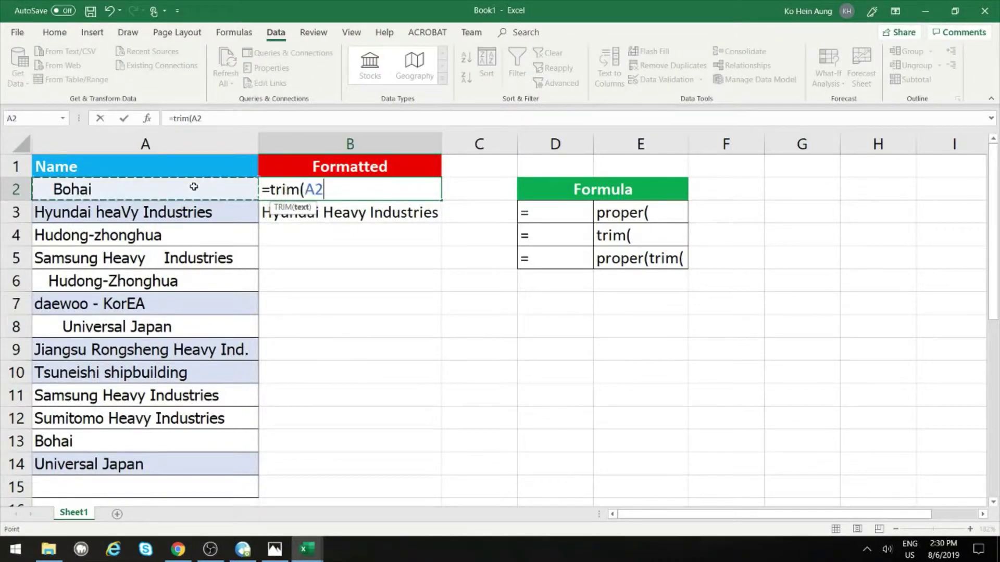
key(Return)
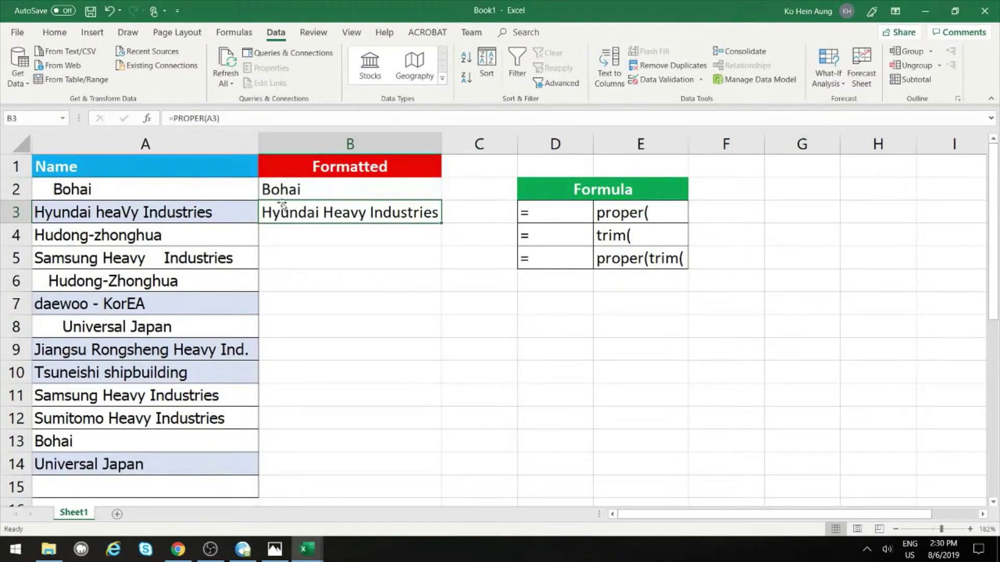
Check B2's TRIM formula and review the proper( and trim( notes in column E
click(308, 191)
double_click(333, 193)
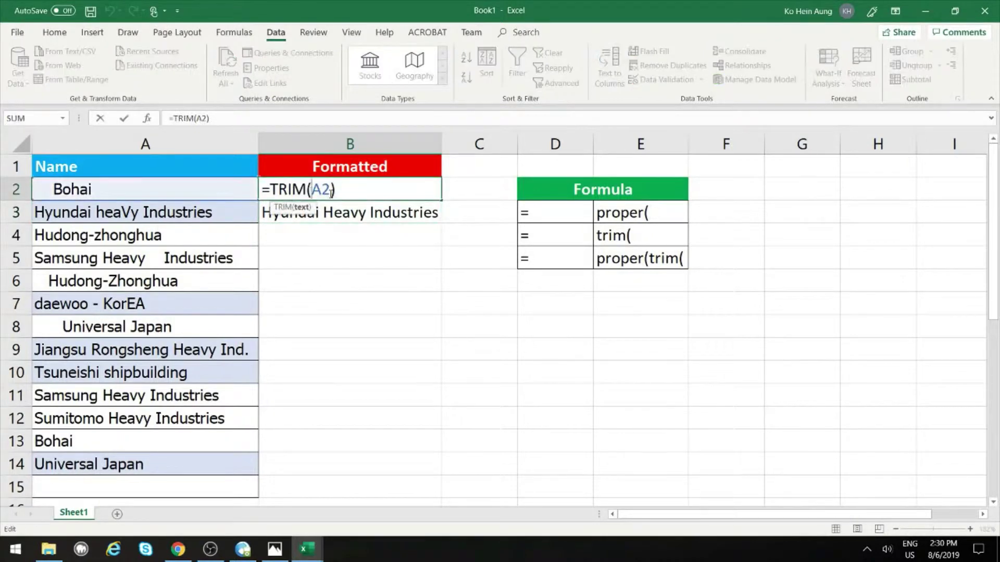
key(Escape)
click(316, 225)
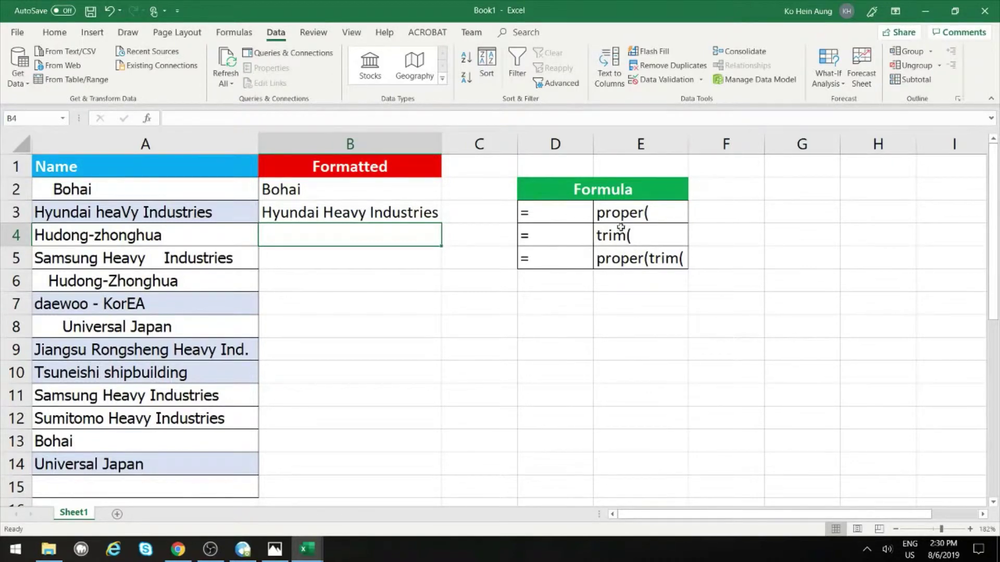
click(604, 217)
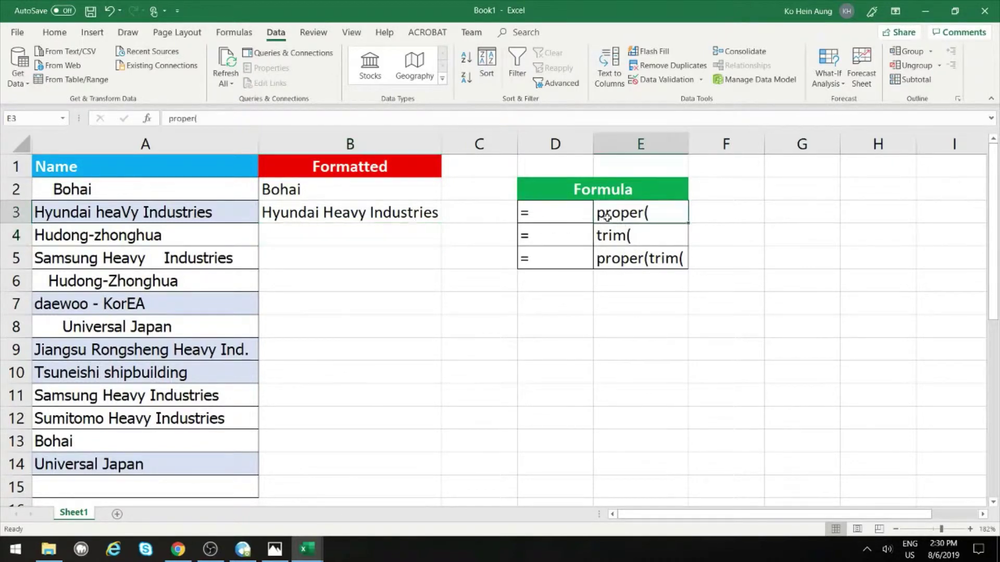
click(611, 234)
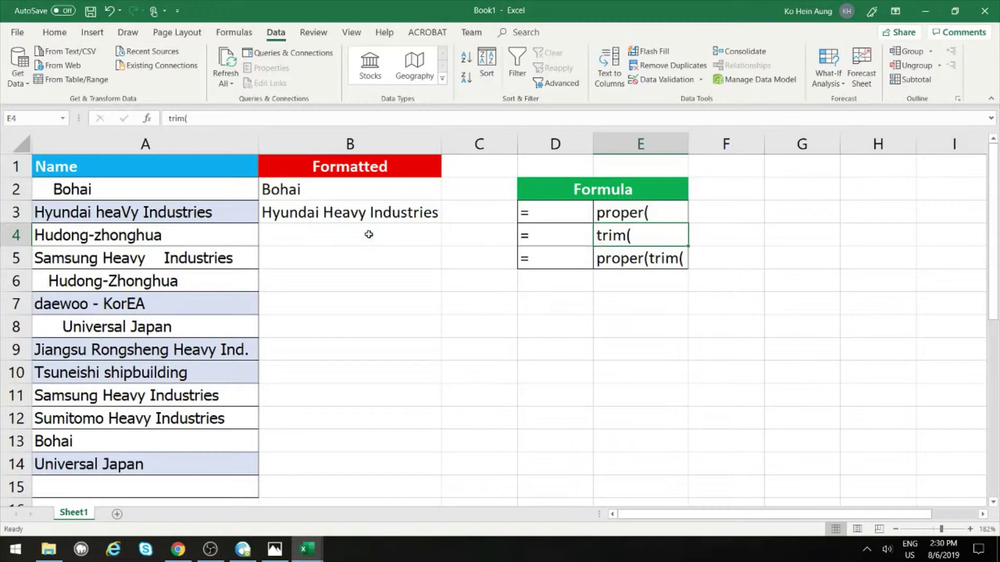
click(291, 255)
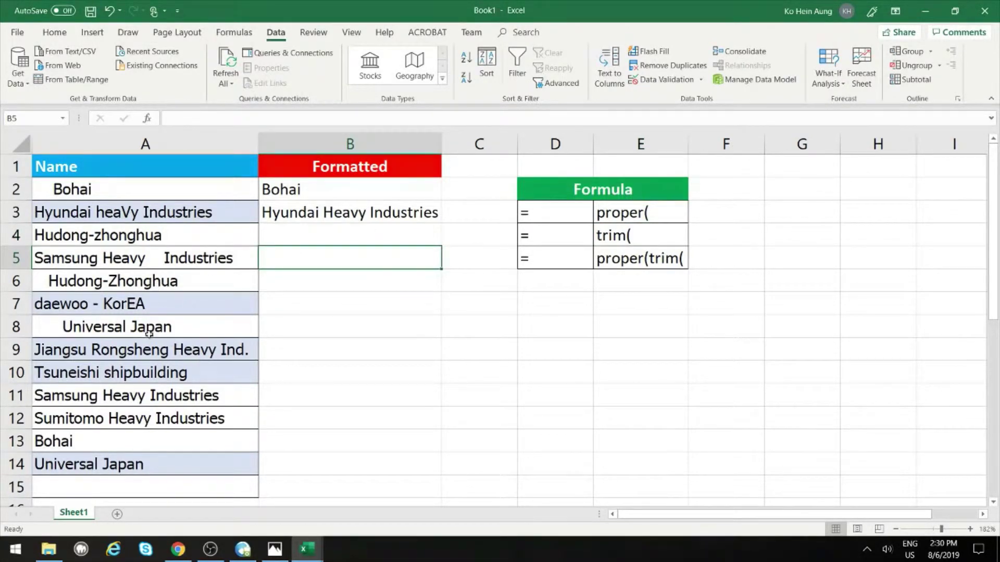
Correct the lowercase v in 'Heavy' in A5's Samsung name
double_click(139, 258)
key(BackSpace)
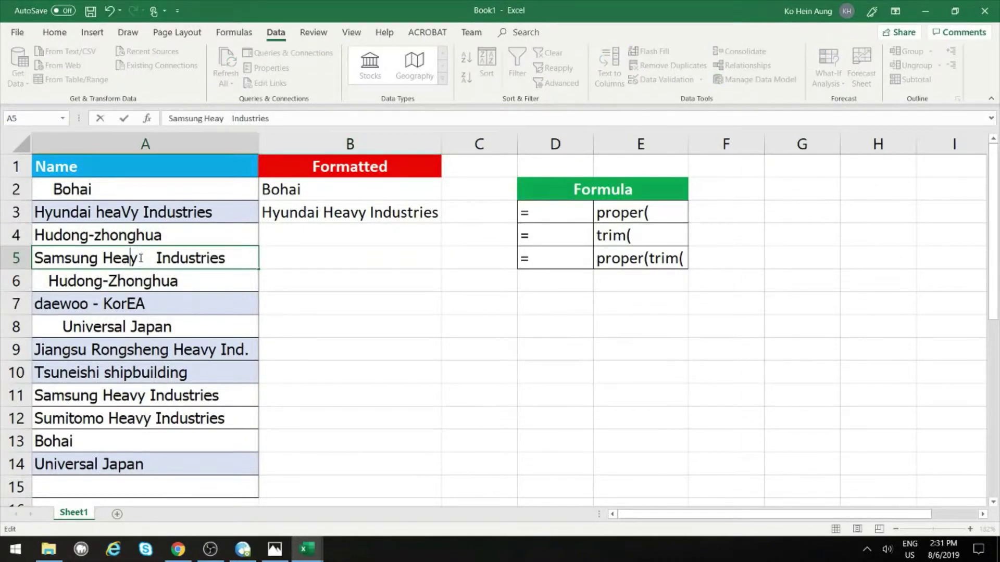
text(V)
key(Return)
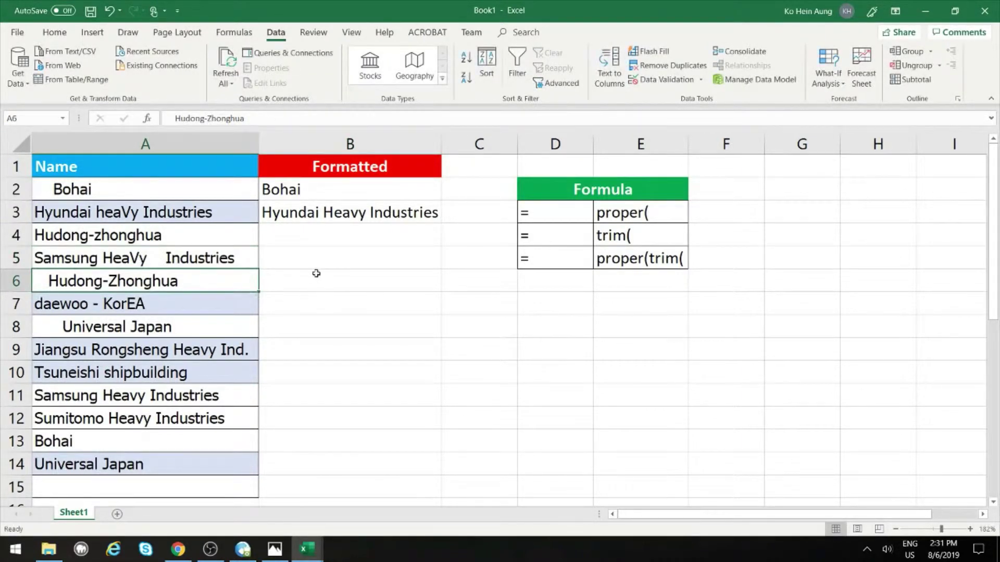
Try an unfinished =PROPER(TRIM(A5)) in B5, accept Excel's fix, then undo it
click(320, 263)
text(=)
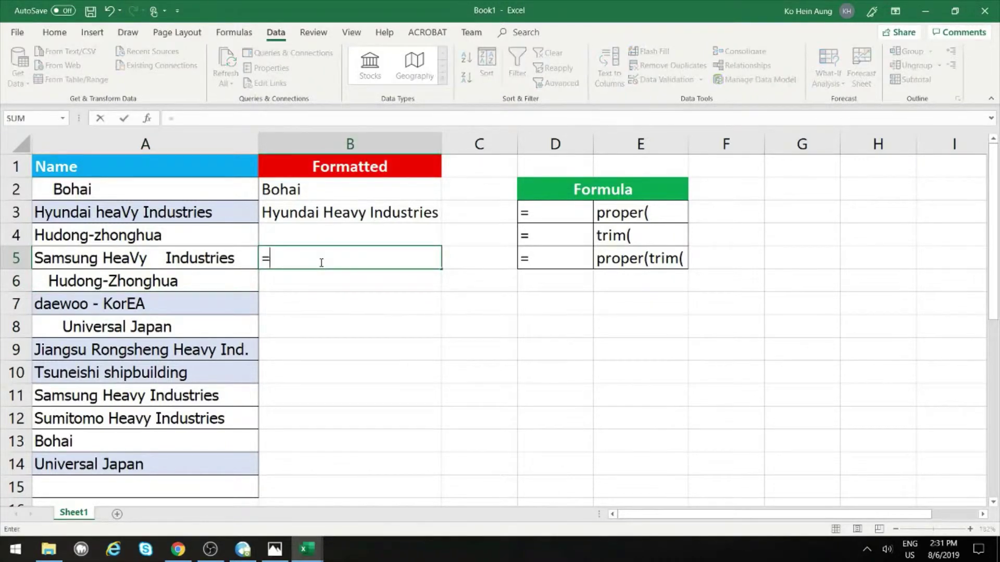
text(proper)
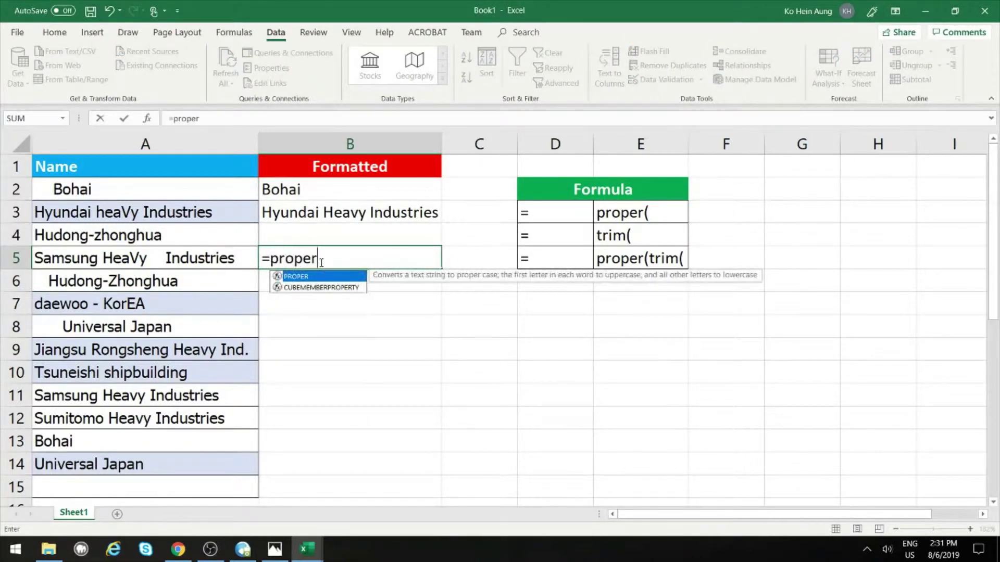
text(()
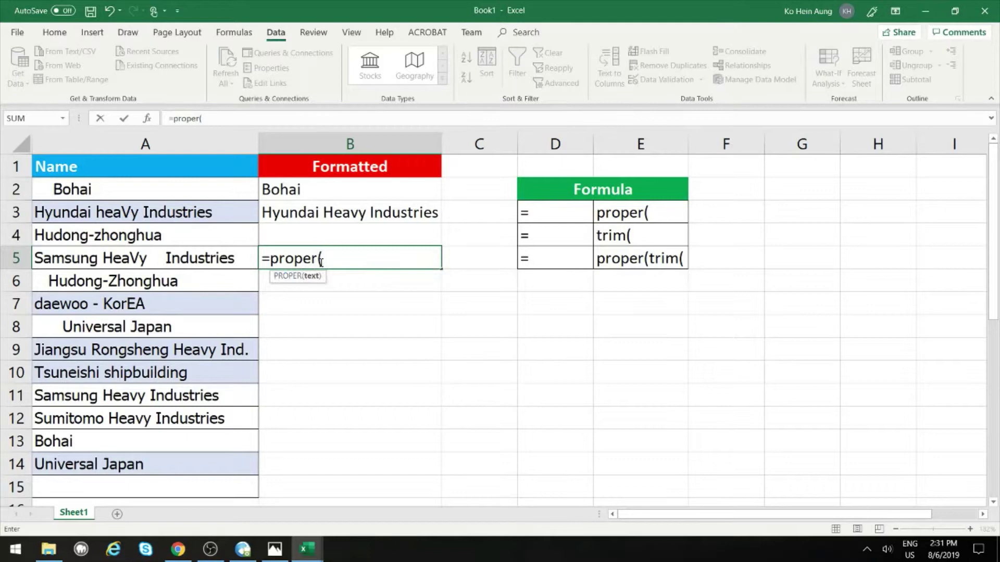
text(trim()
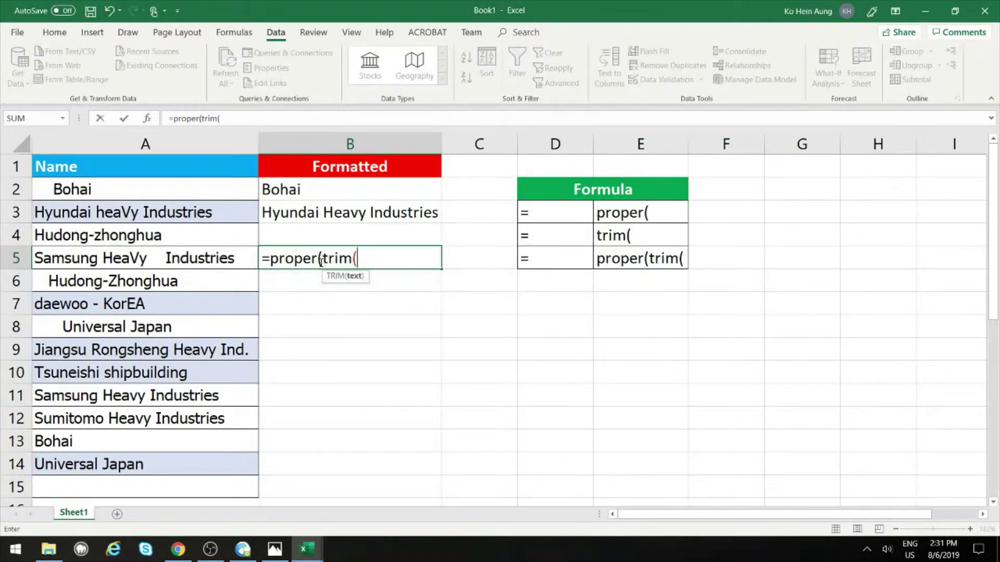
click(164, 258)
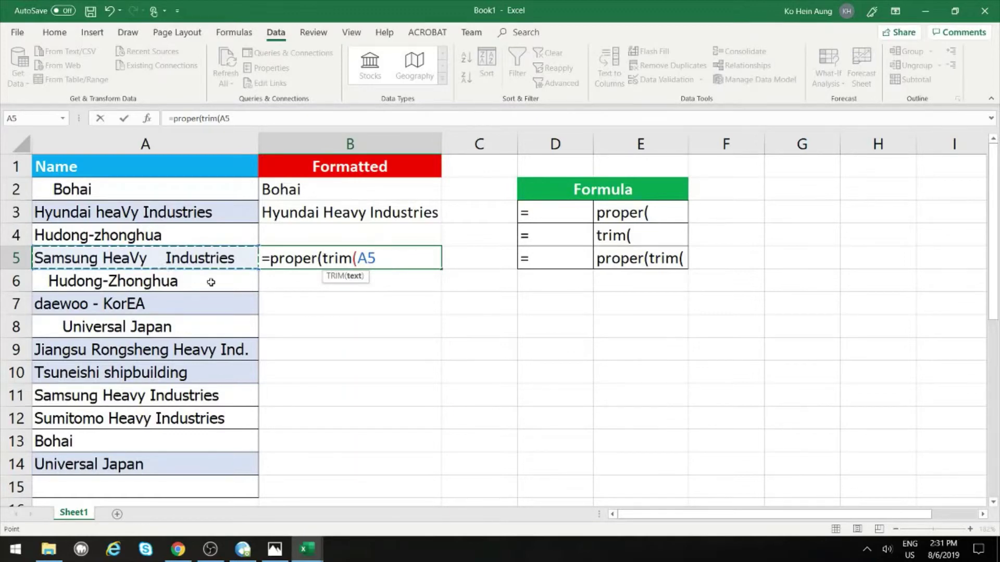
key(Return)
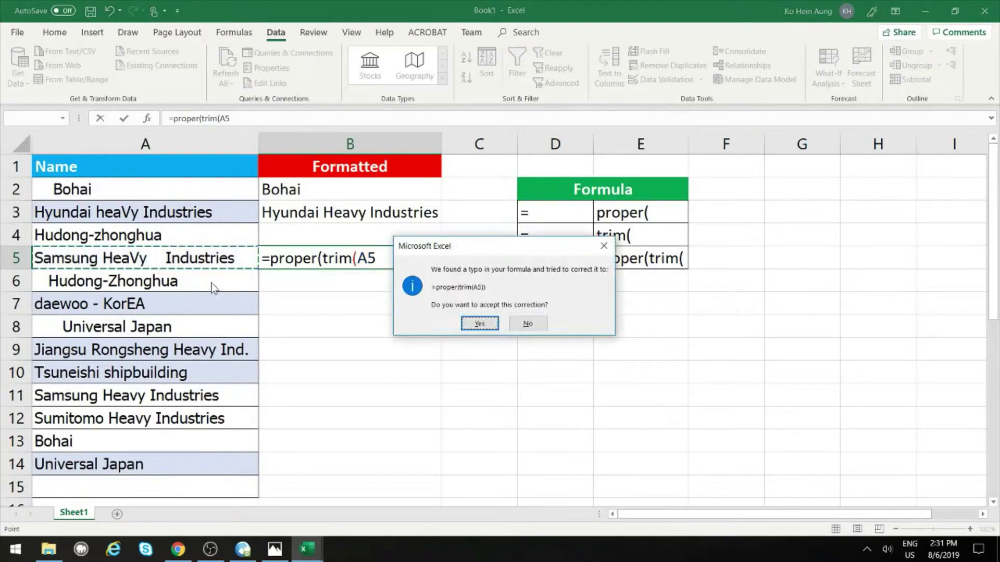
click(479, 325)
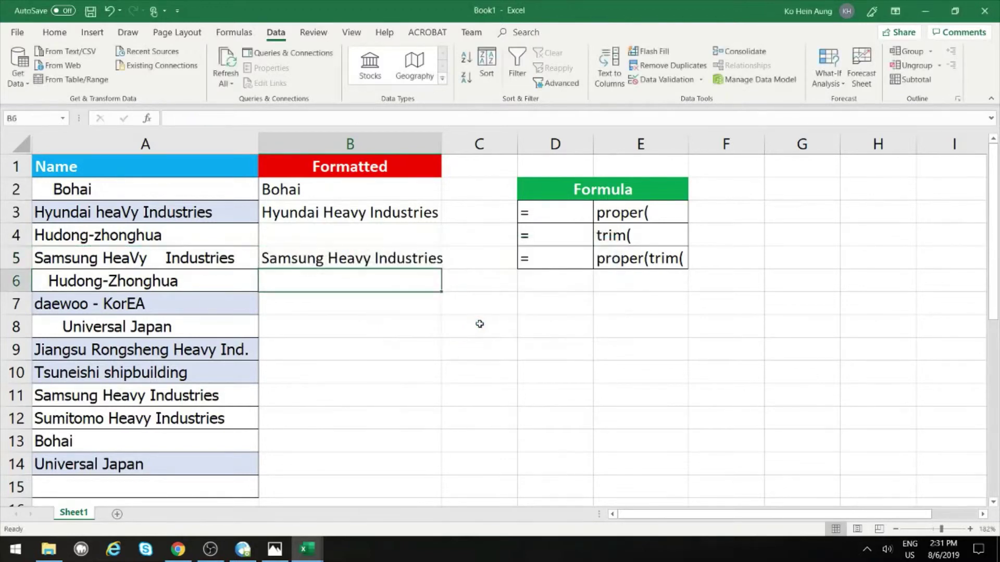
key(ctrl+z)
Re-enter =PROPER(TRIM(A5)) in B5 with both closing parentheses
click(406, 264)
text(=)
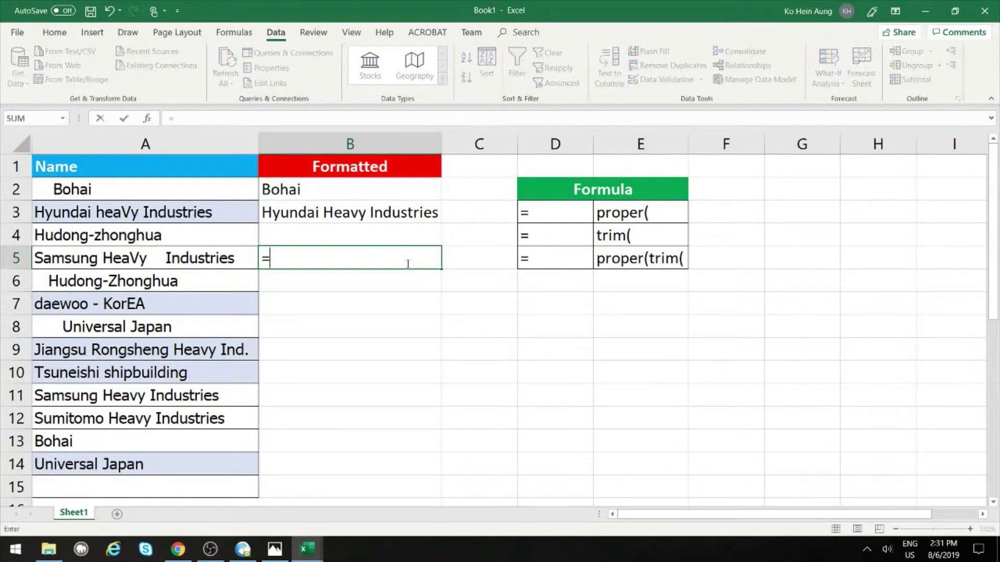
text(p)
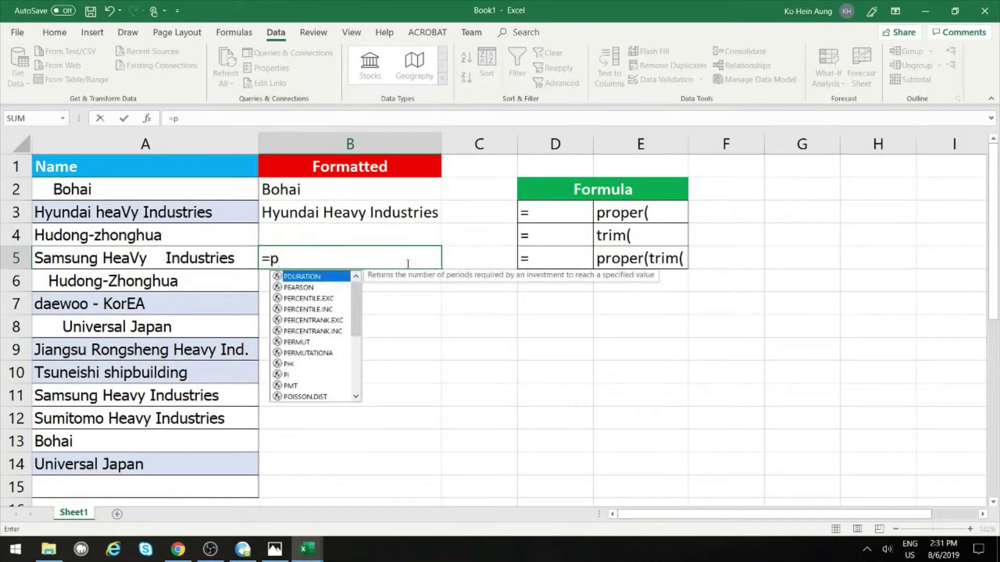
text(roper(trim)
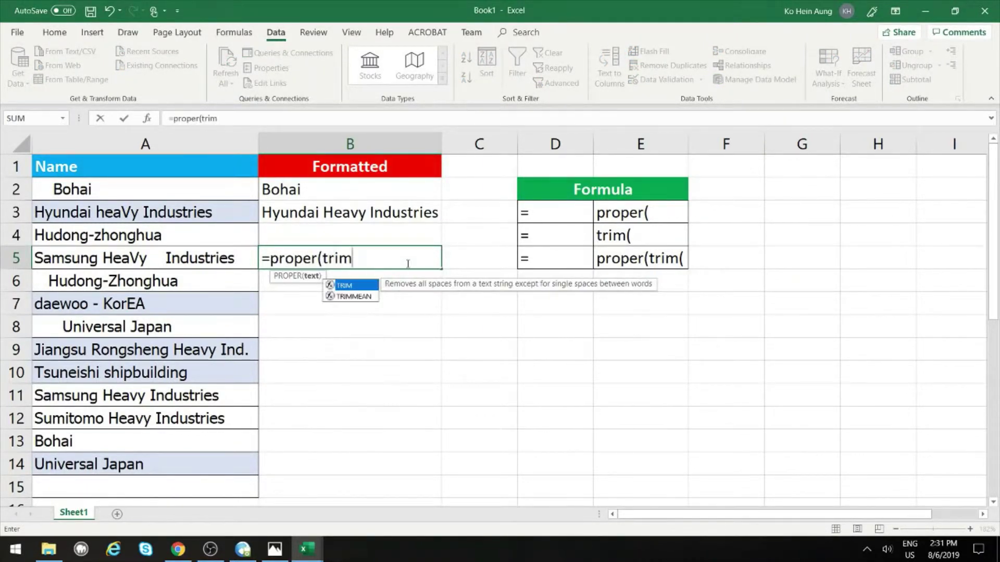
text(()
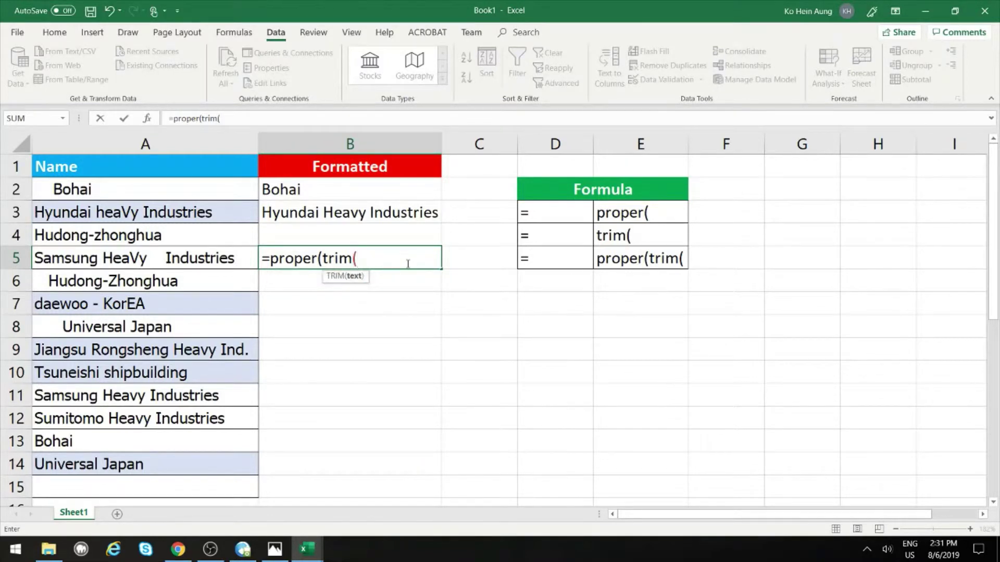
click(233, 259)
text()))
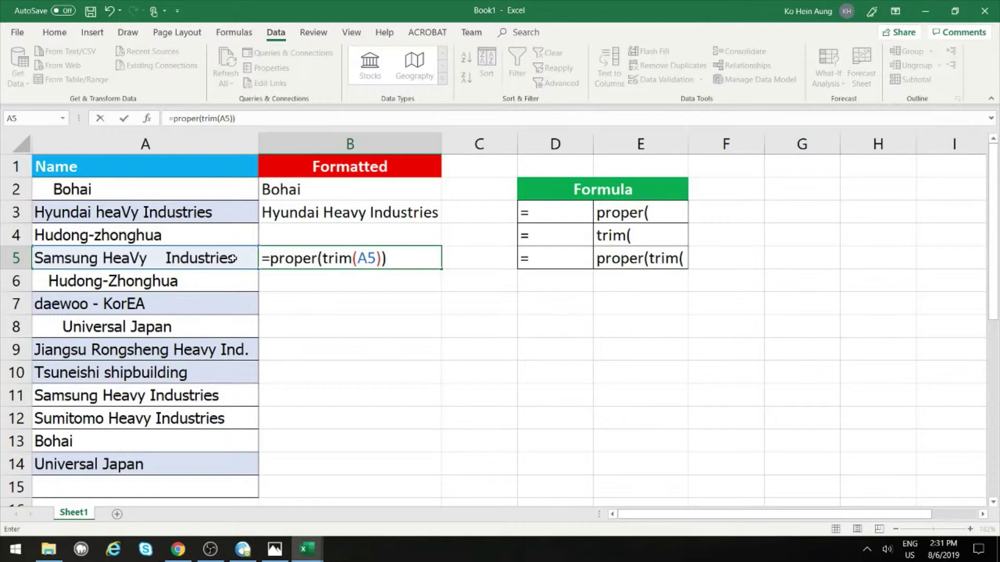
key(Return)
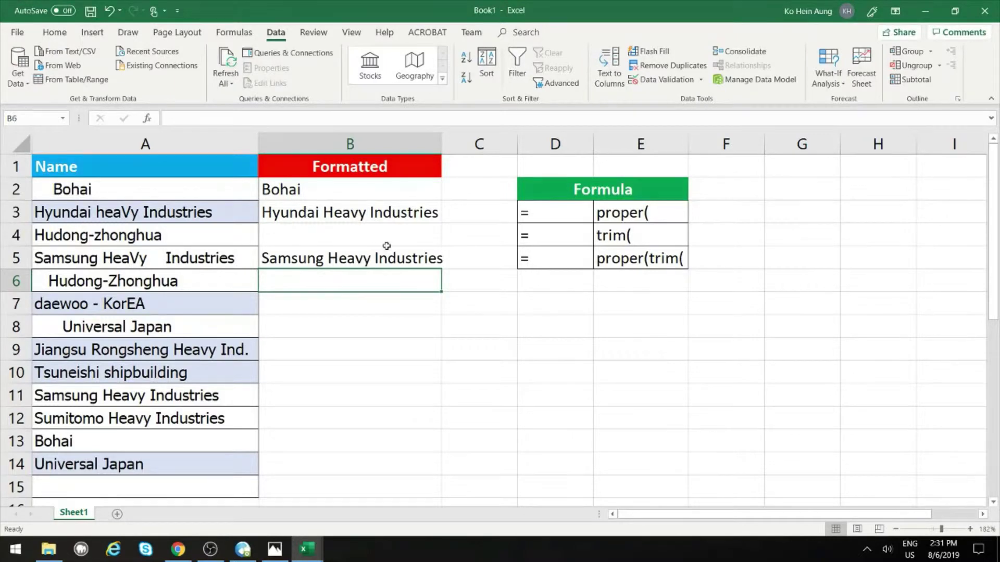
click(400, 262)
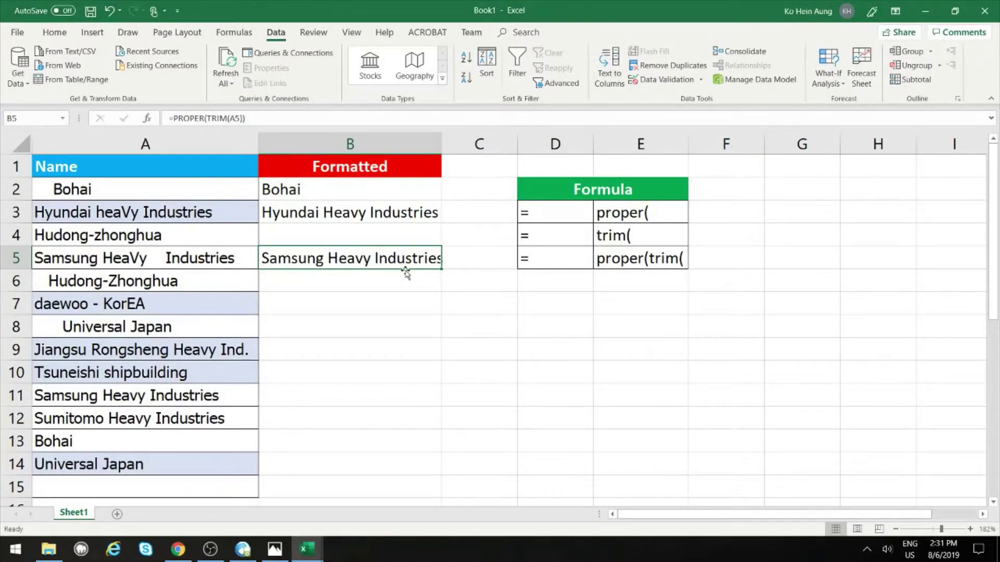
Fill B5's PROPER(TRIM) formula down to B14 and select B5:B14
double_click(442, 270)
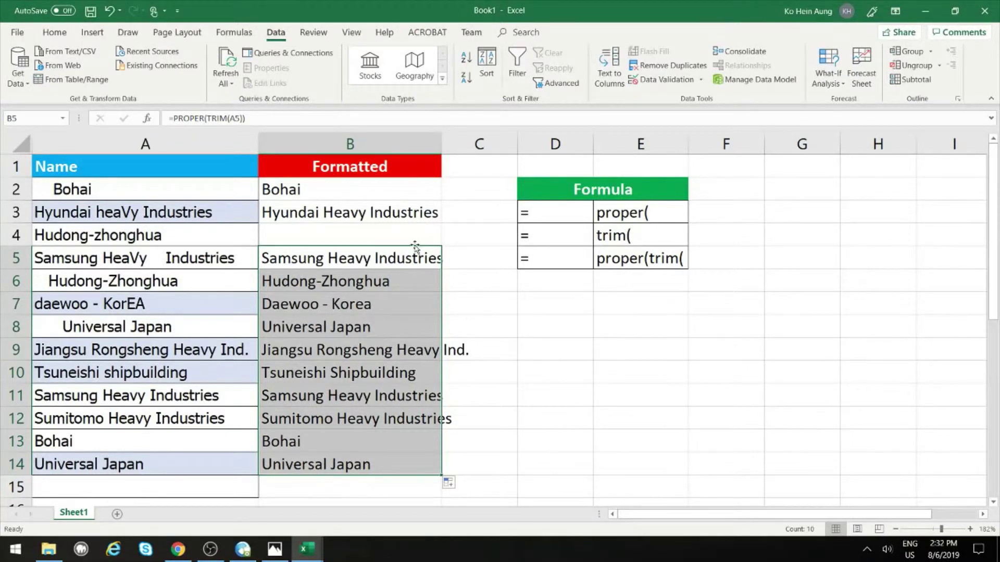
click(400, 193)
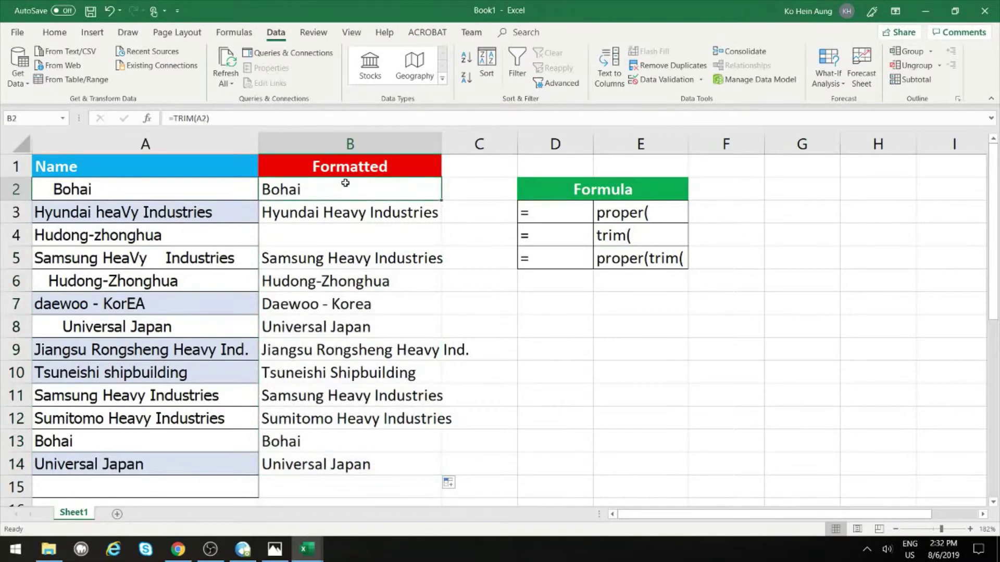
drag(358, 263, 348, 464)
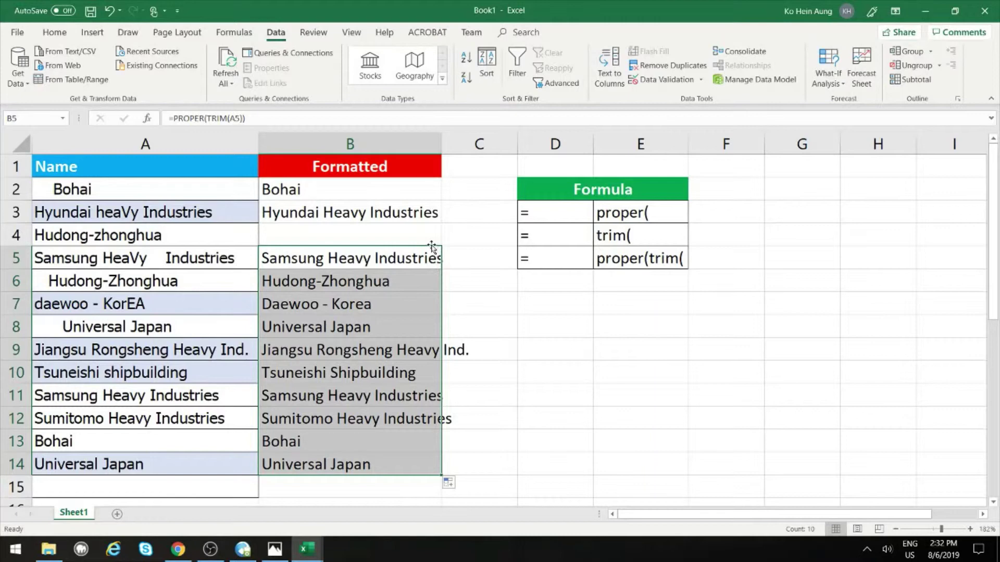
drag(432, 247, 199, 255)
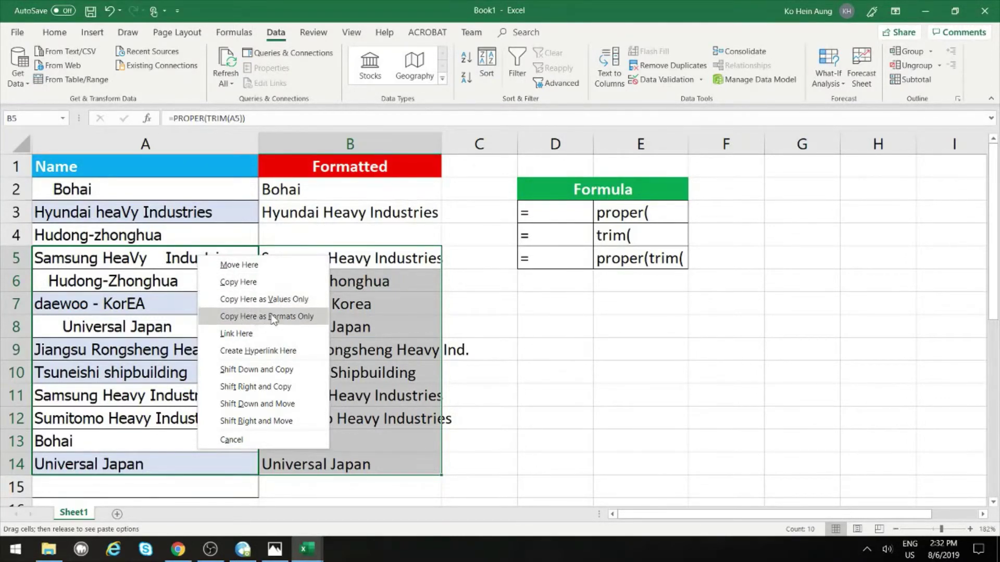
click(280, 302)
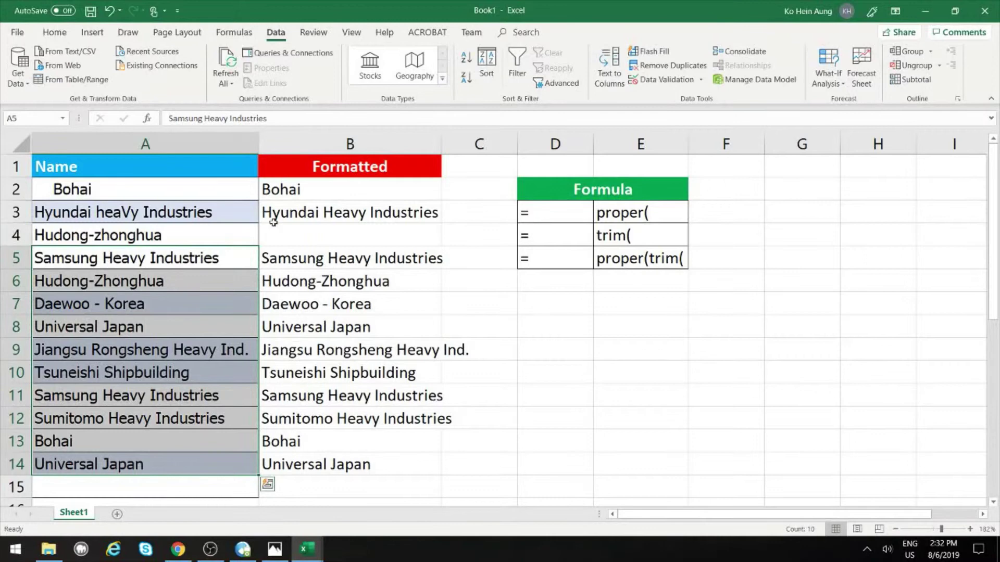
click(165, 262)
mouse_move(182, 269)
mouse_down()
mouse_move(180, 290)
mouse_move(192, 270)
mouse_up()
click(349, 308)
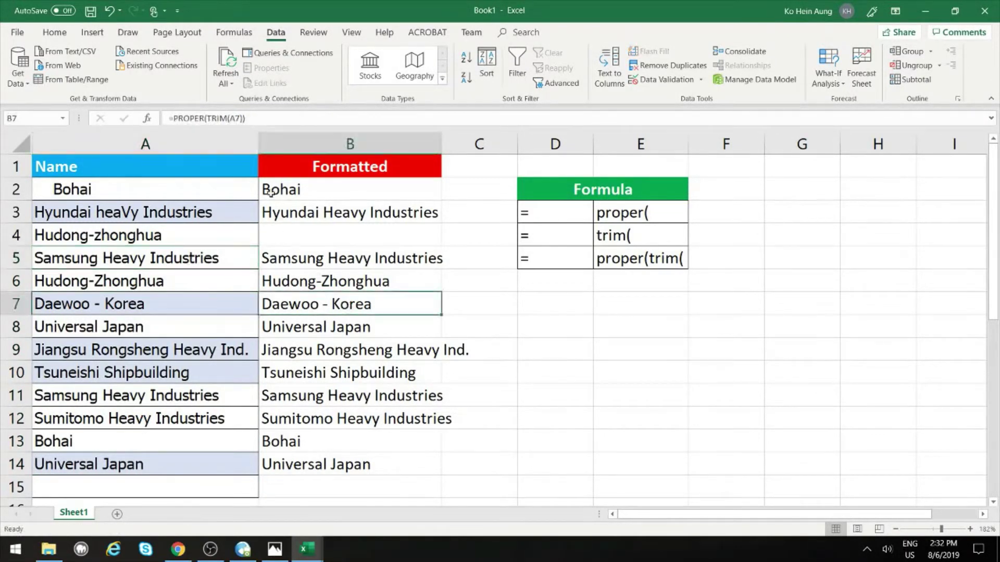
triple_click(257, 126)
text(=)
click(217, 276)
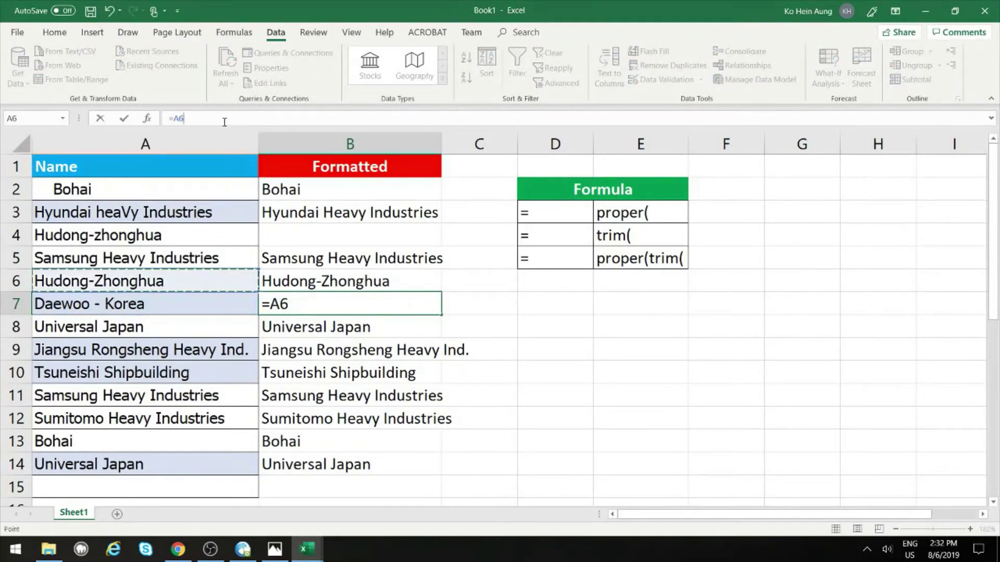
key(Escape)
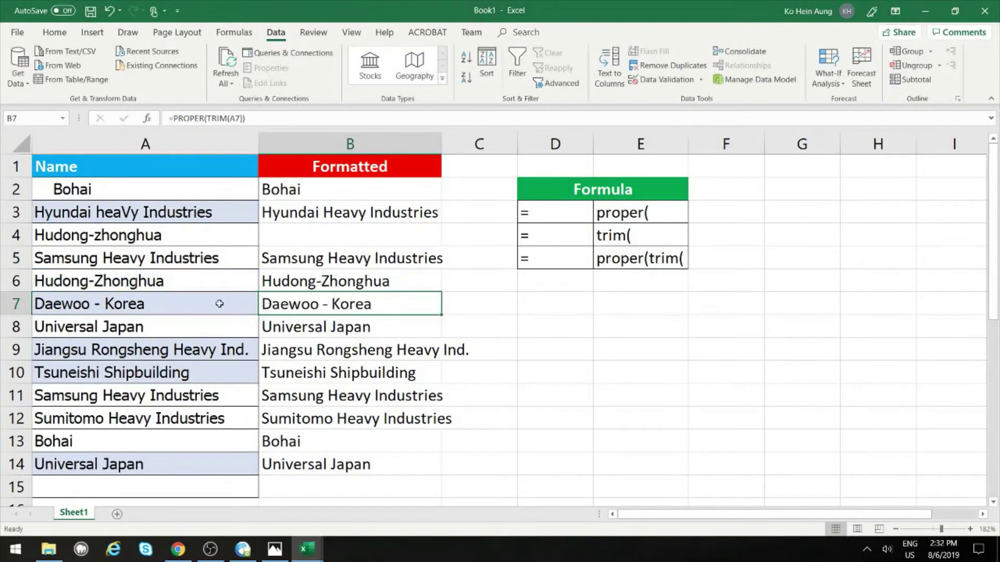
click(218, 280)
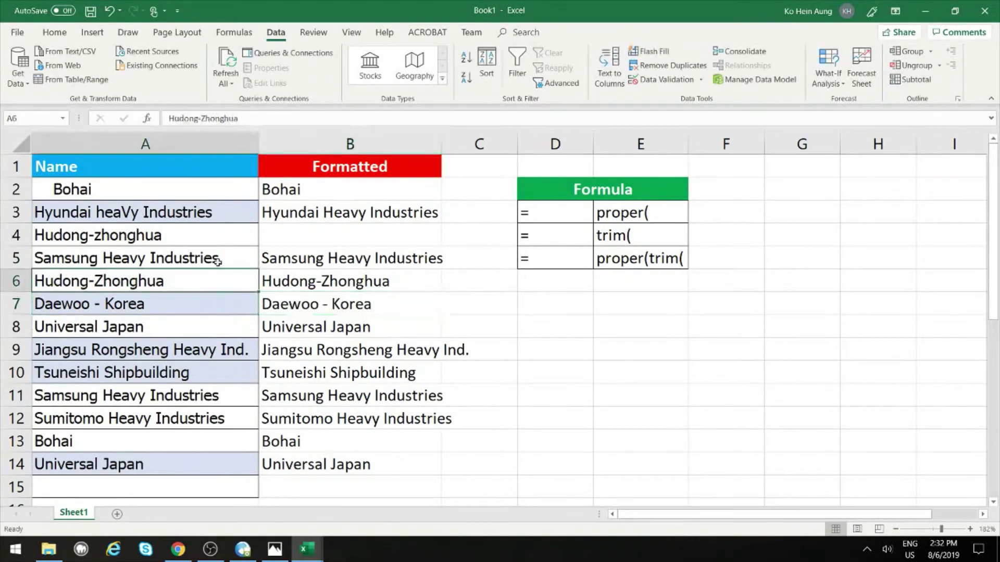
click(382, 395)
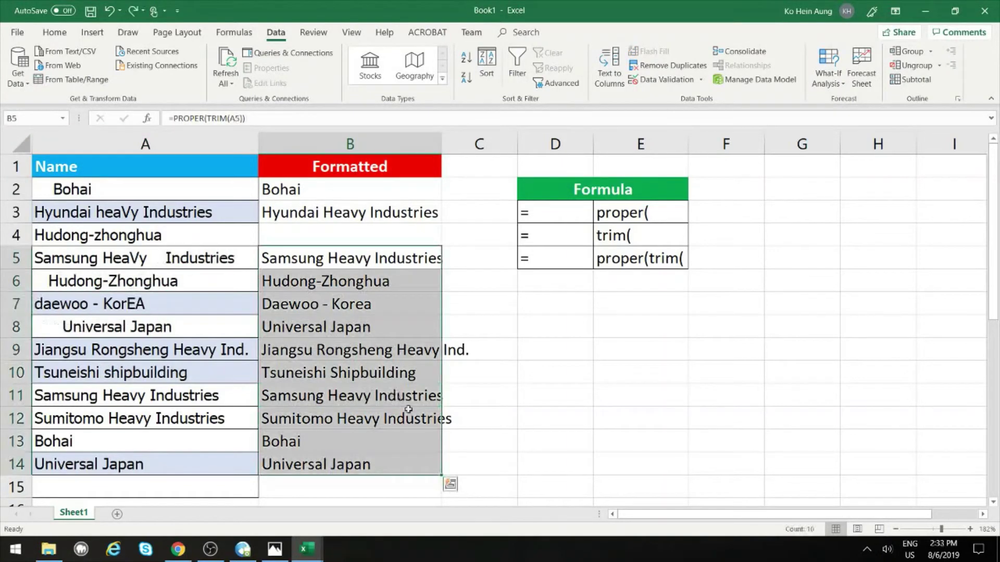
Undo the earlier paste and convert B5:B14 to values with Copy Here as Values Only
key(ctrl+z)
drag(354, 255, 348, 458)
drag(421, 248, 385, 263)
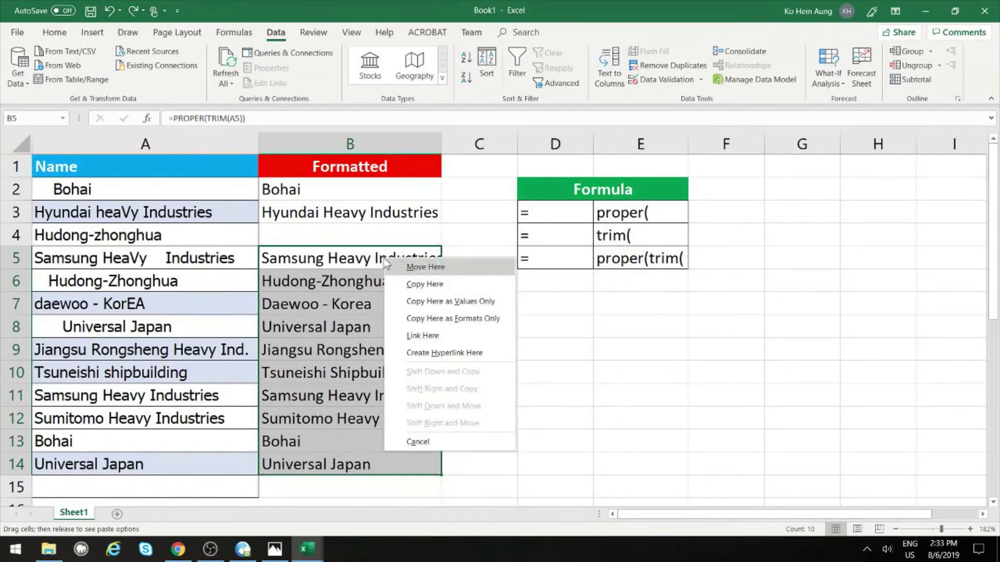
click(440, 302)
Verify B5, B6 and B8 now hold plain text instead of formulas
click(354, 278)
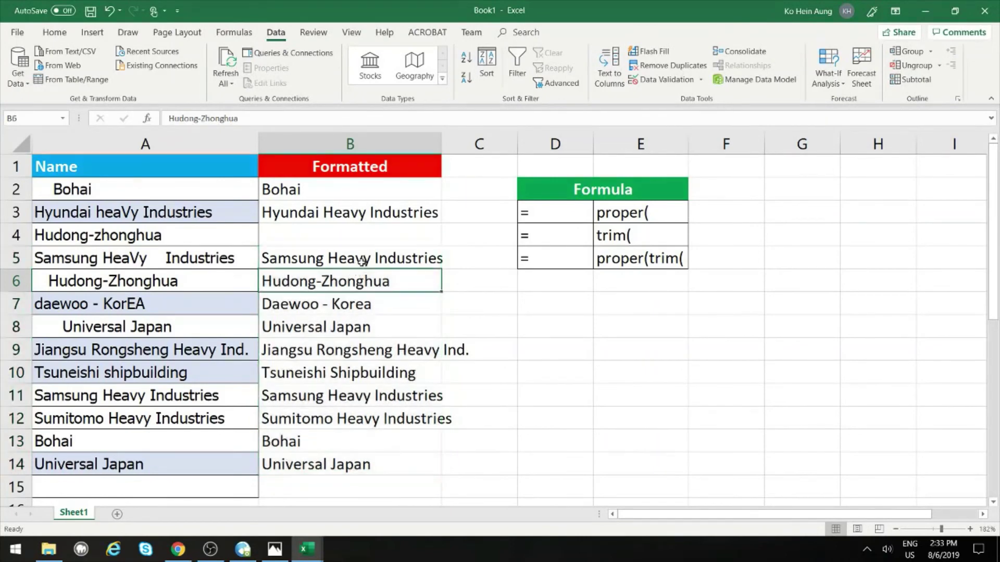
click(362, 261)
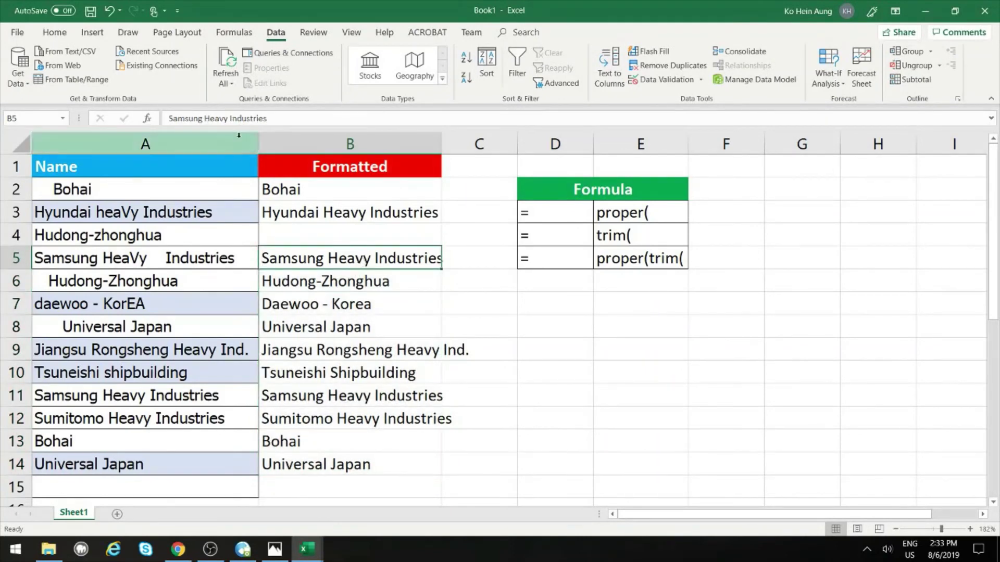
click(385, 328)
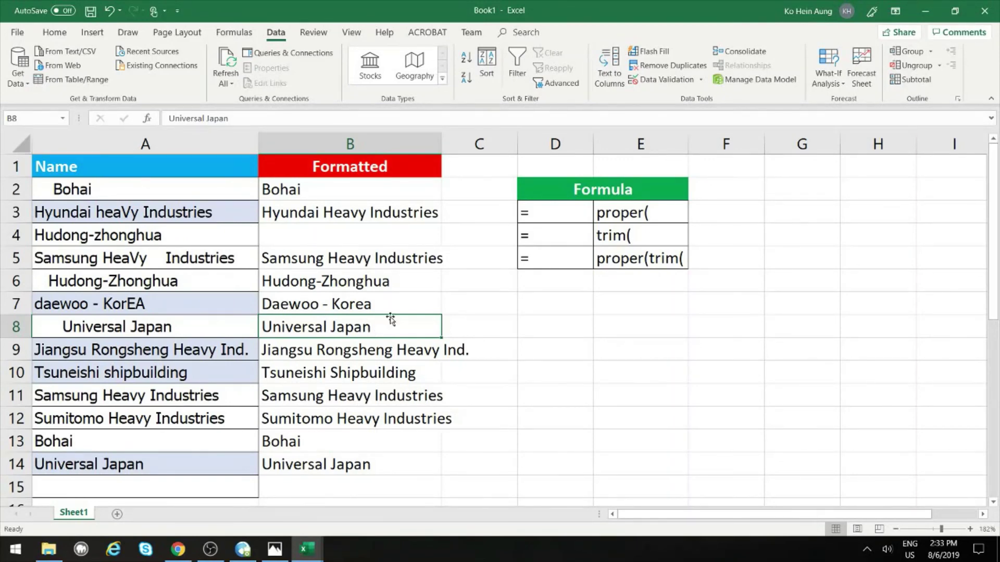
click(536, 335)
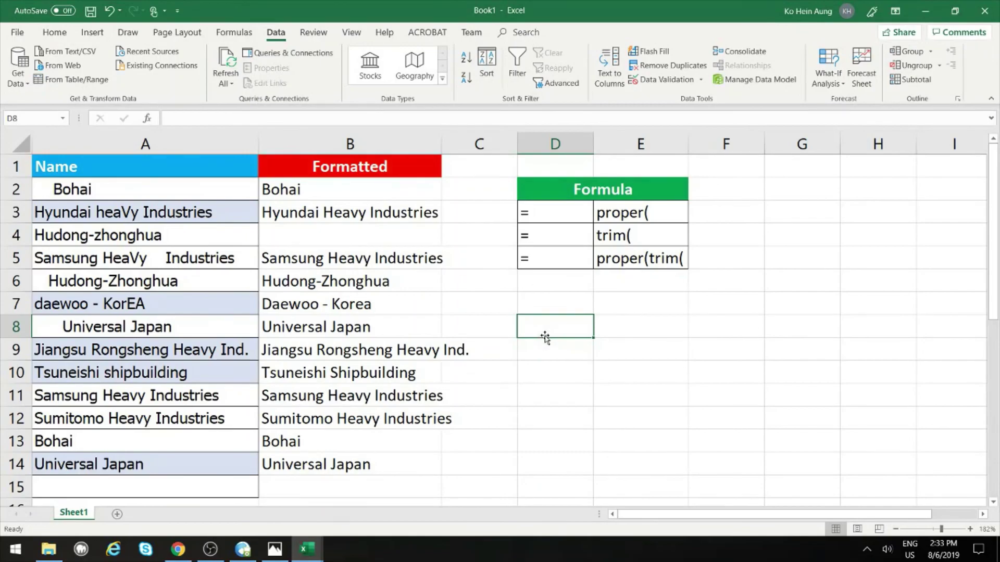